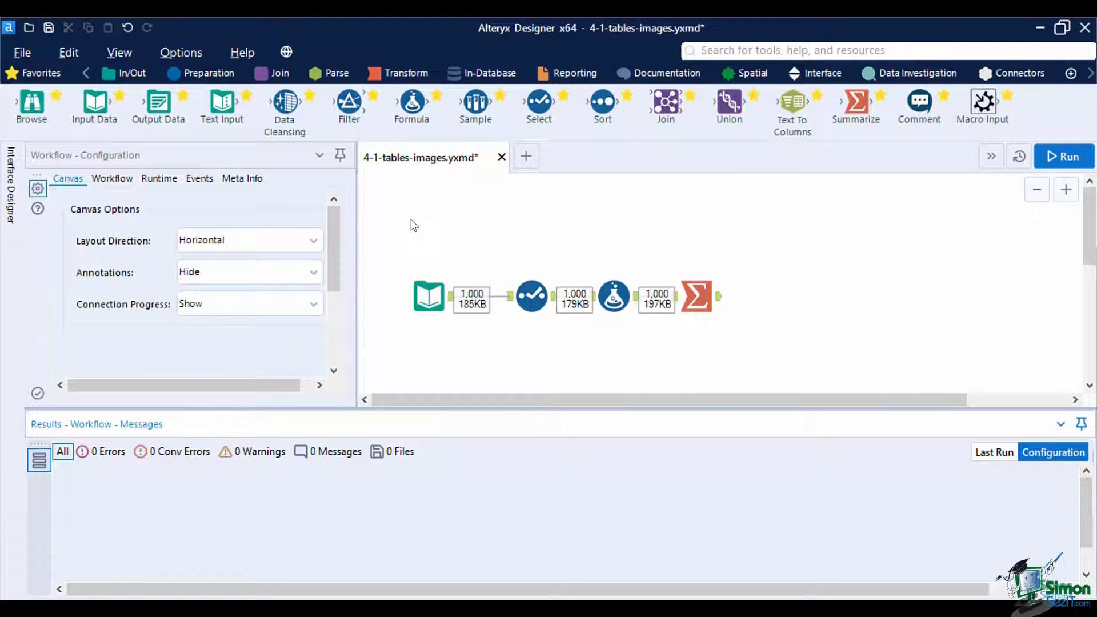
Step: Review the Summarize tool's Month and Product line grouping, Invoice ID count and gross income sum
{"action": "left_click", "coordinate": [719, 304]}
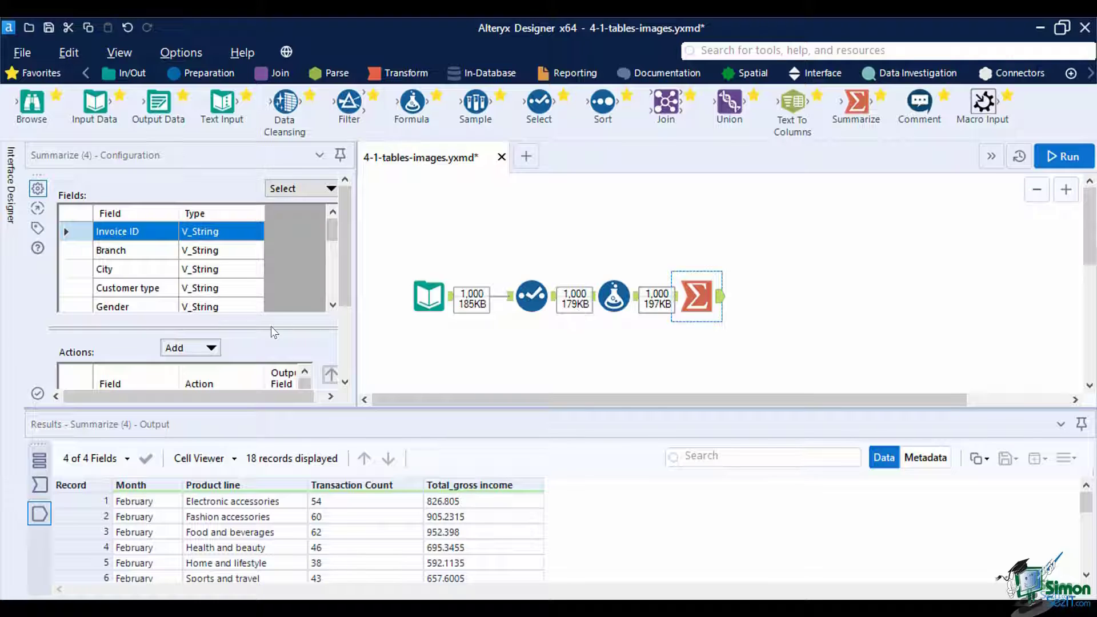
{"action": "left_click_drag", "start_coordinate": [272, 328], "coordinate": [275, 273]}
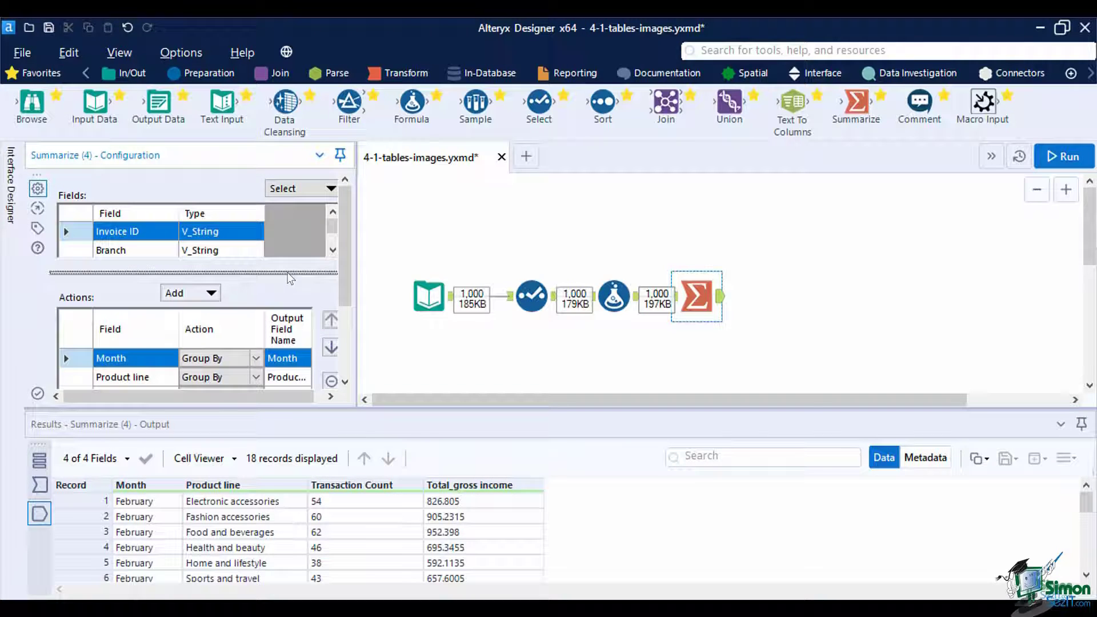
{"action": "left_click_drag", "start_coordinate": [345, 279], "coordinate": [351, 341]}
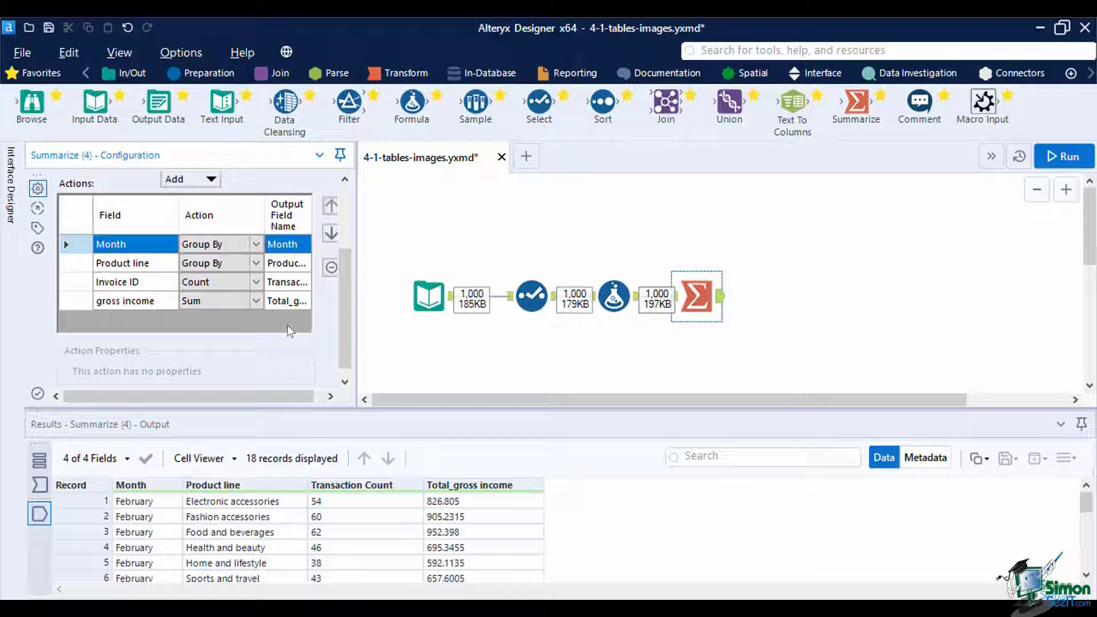
Step: Place a Table tool from the Reporting tools after Summarize and tick Month under Group By
{"action": "left_click", "coordinate": [568, 79]}
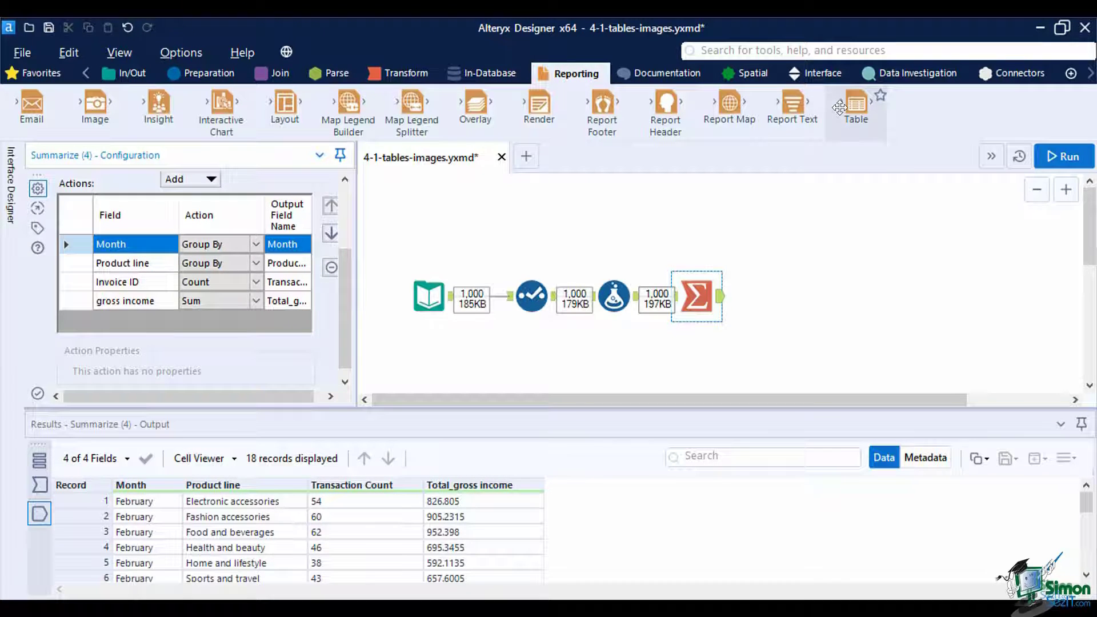
{"action": "left_click_drag", "start_coordinate": [856, 104], "coordinate": [799, 297]}
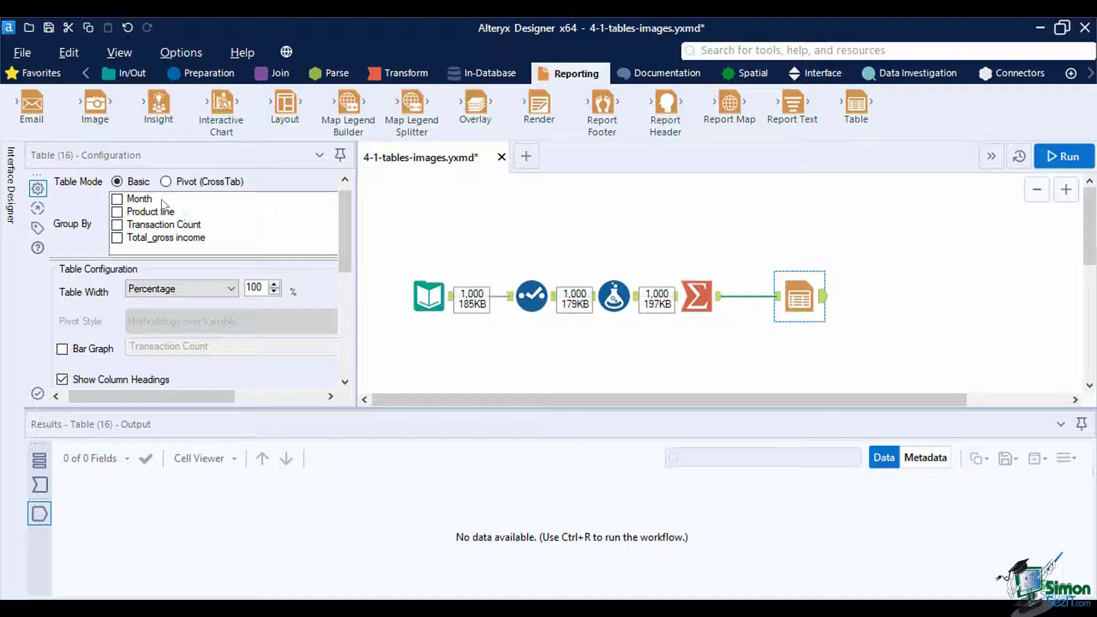
{"action": "left_click", "coordinate": [116, 184]}
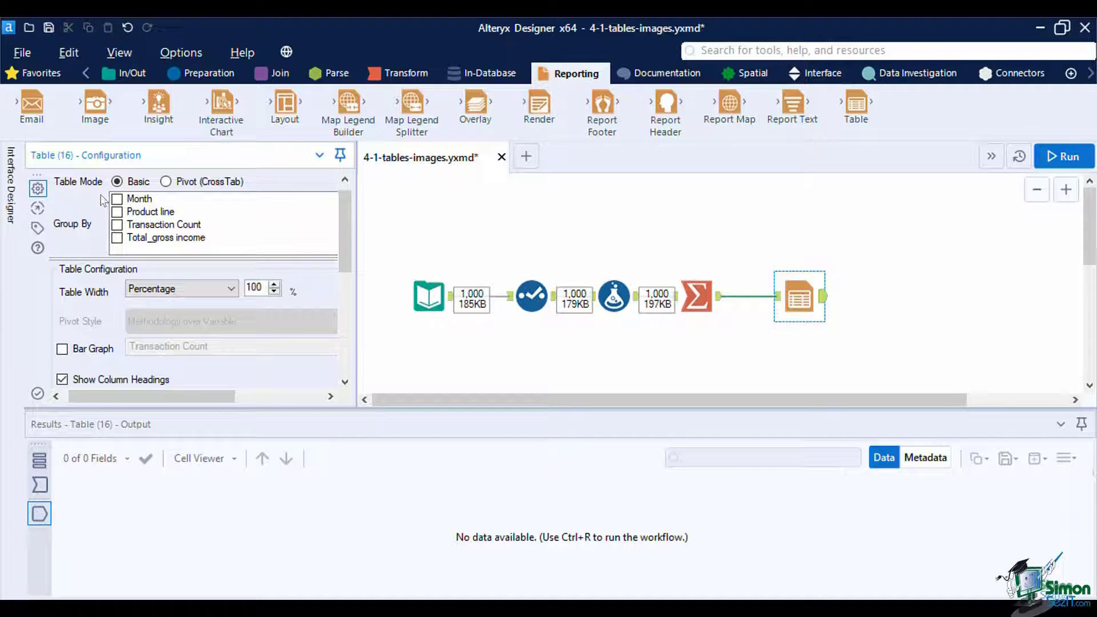
{"action": "left_click", "coordinate": [119, 198]}
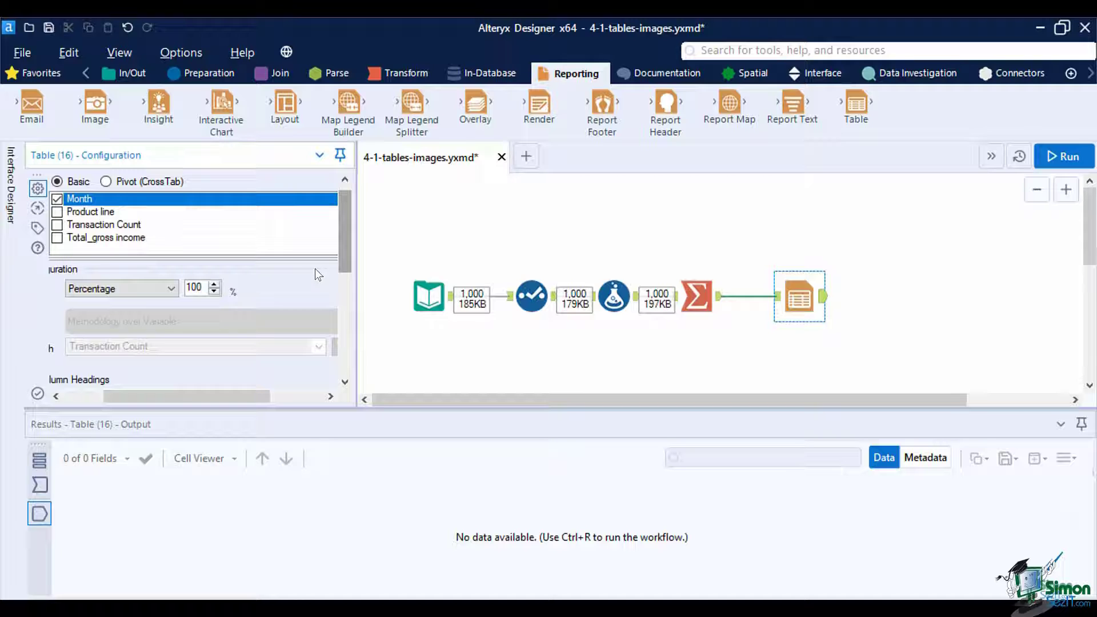
Step: Run the workflow, add a Browse after the Table tool, rerun, and view the February, January and March tables
{"action": "left_click", "coordinate": [1061, 155]}
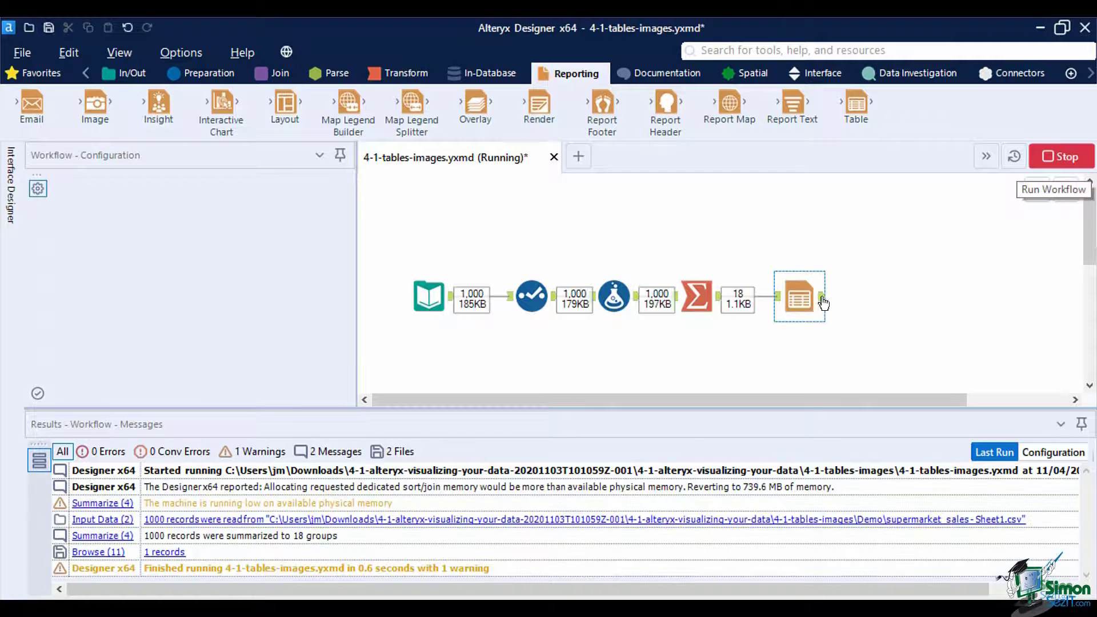
{"action": "left_click", "coordinate": [823, 302]}
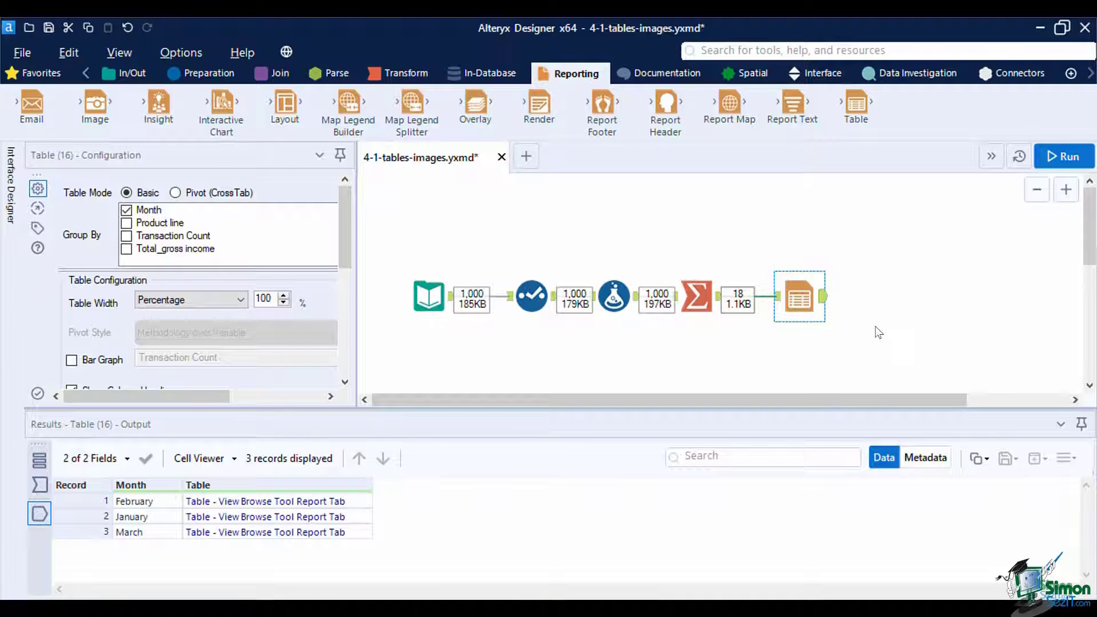
{"action": "key", "text": "ctrl+shift+b"}
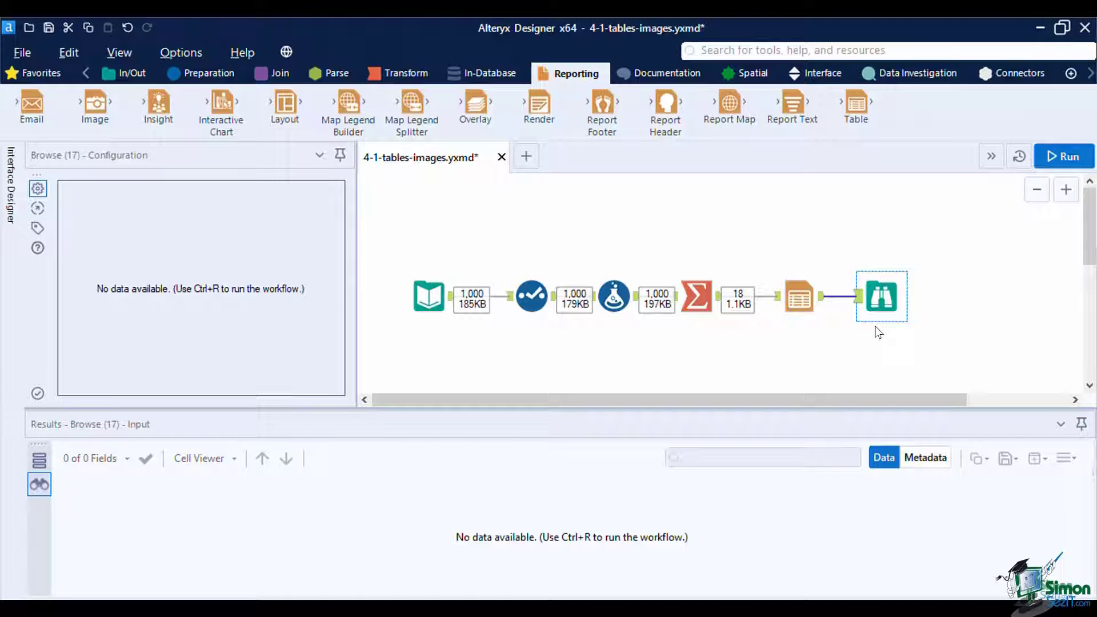
{"action": "left_click", "coordinate": [1061, 160]}
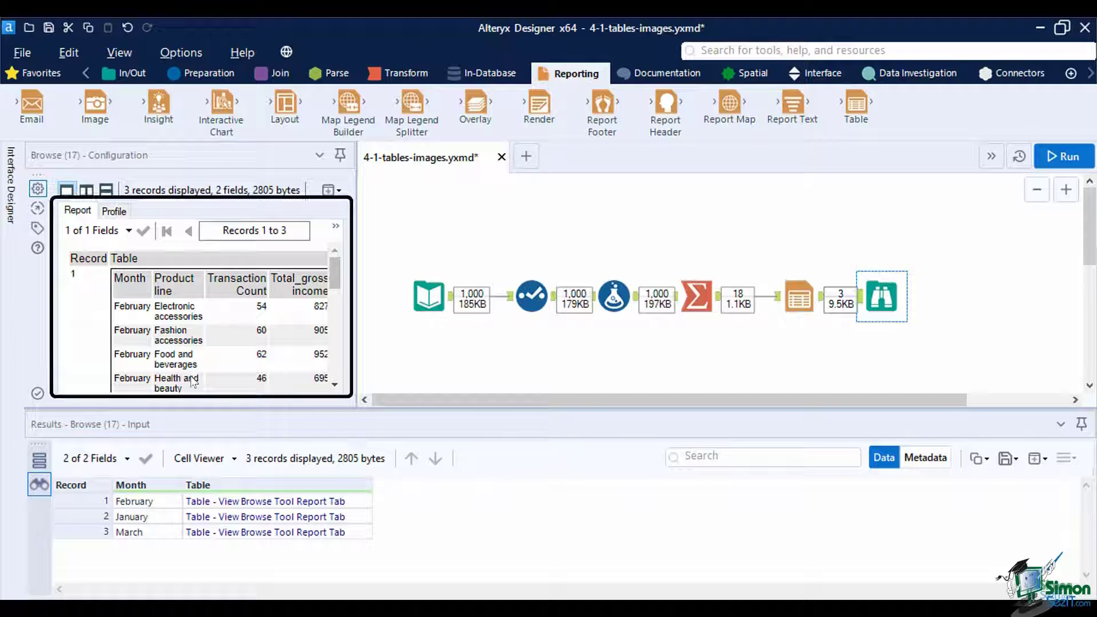
{"action": "left_click_drag", "start_coordinate": [334, 266], "coordinate": [348, 345]}
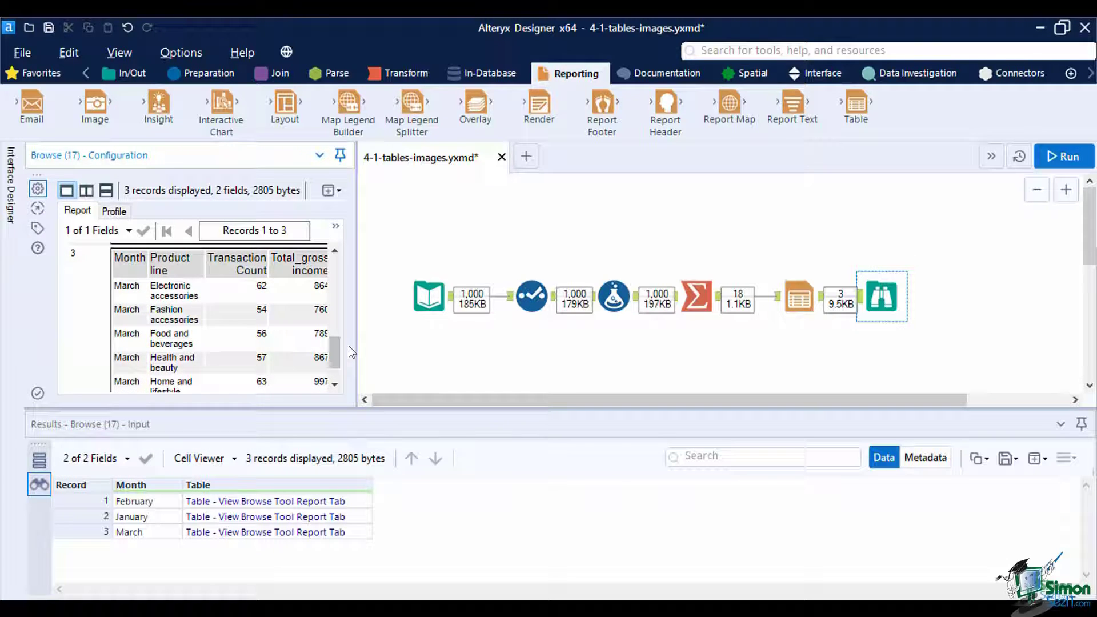
Step: Change the Table tool's width from 100 percent to Fixed at 4 inches
{"action": "left_click", "coordinate": [823, 302]}
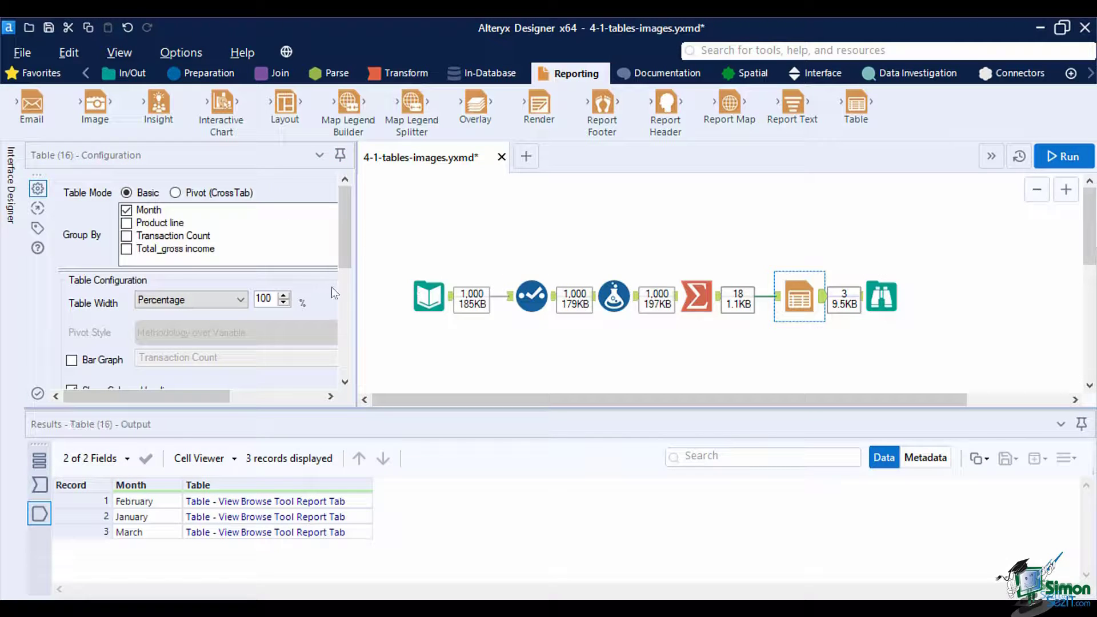
{"action": "left_click", "coordinate": [349, 250]}
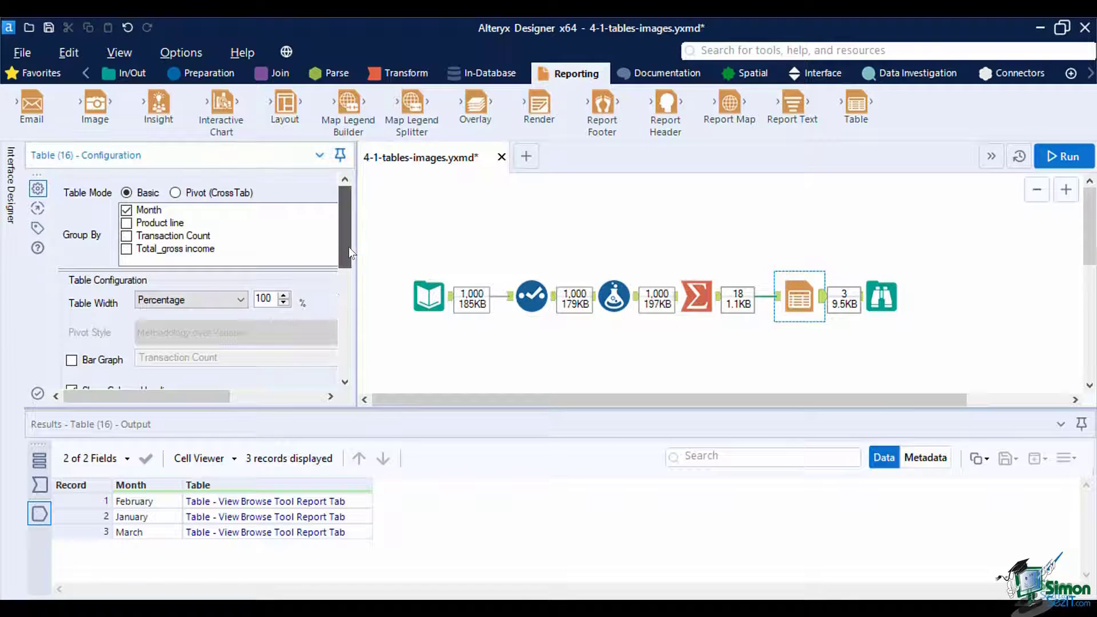
{"action": "left_click", "coordinate": [223, 303]}
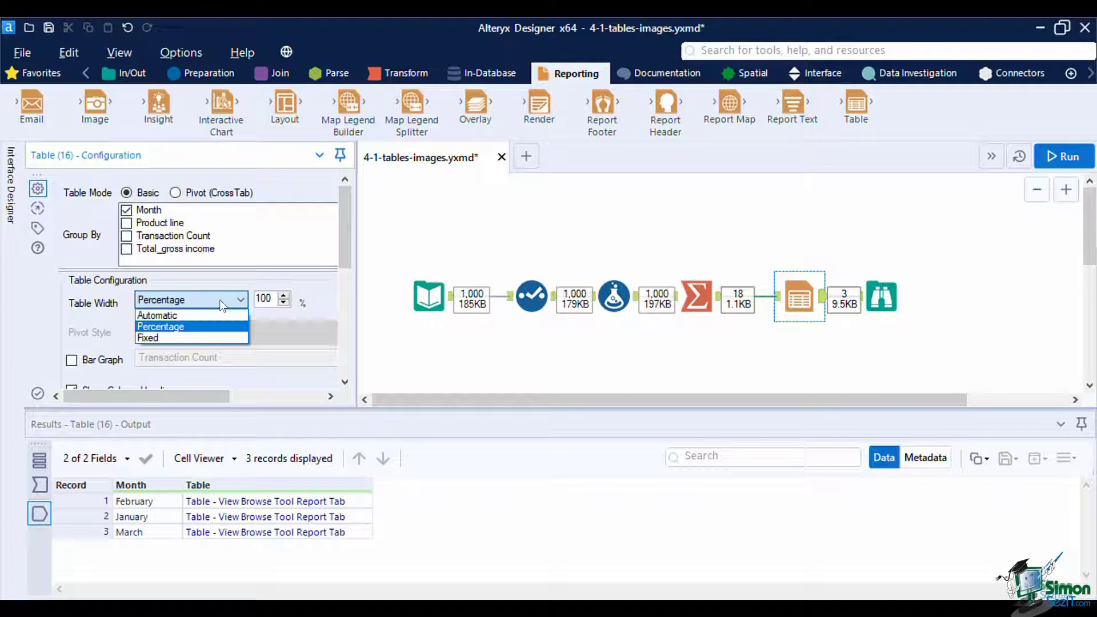
{"action": "left_click", "coordinate": [220, 315]}
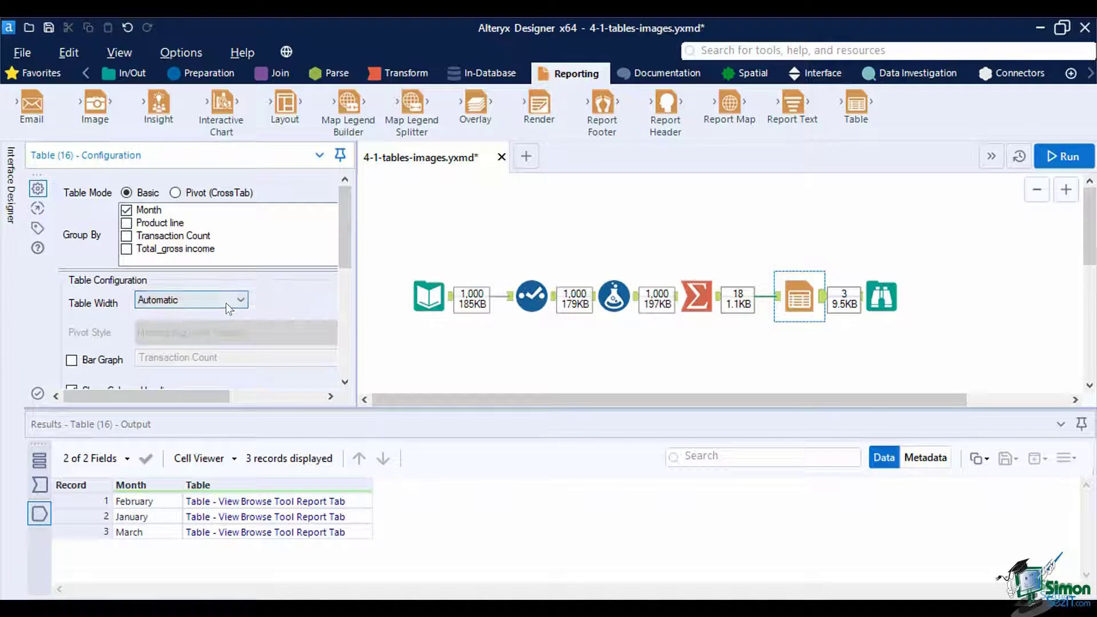
{"action": "left_click", "coordinate": [226, 303]}
{"action": "left_click", "coordinate": [231, 323]}
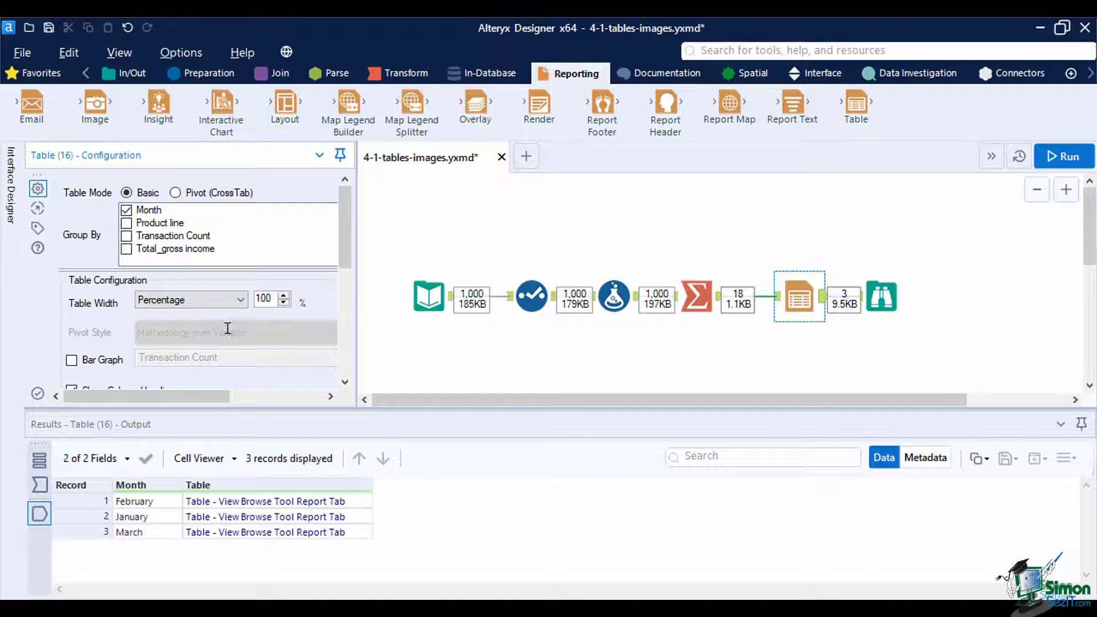
{"action": "left_click", "coordinate": [240, 302]}
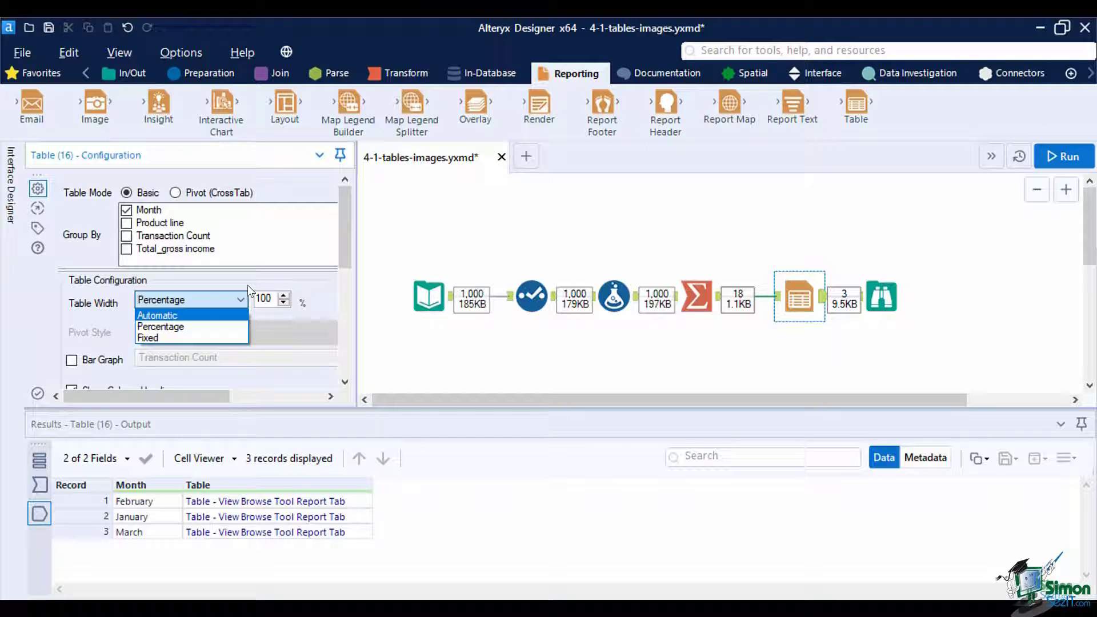
{"action": "left_click", "coordinate": [217, 338]}
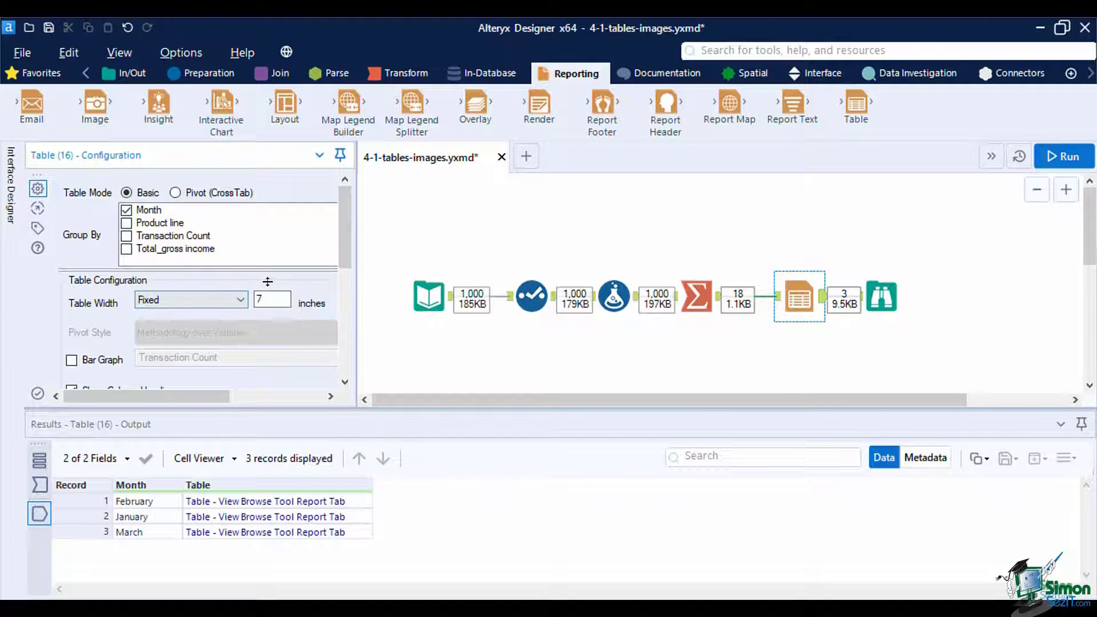
{"action": "double_click", "coordinate": [271, 303]}
{"action": "key", "text": "BackSpace"}
{"action": "type", "text": "4"}
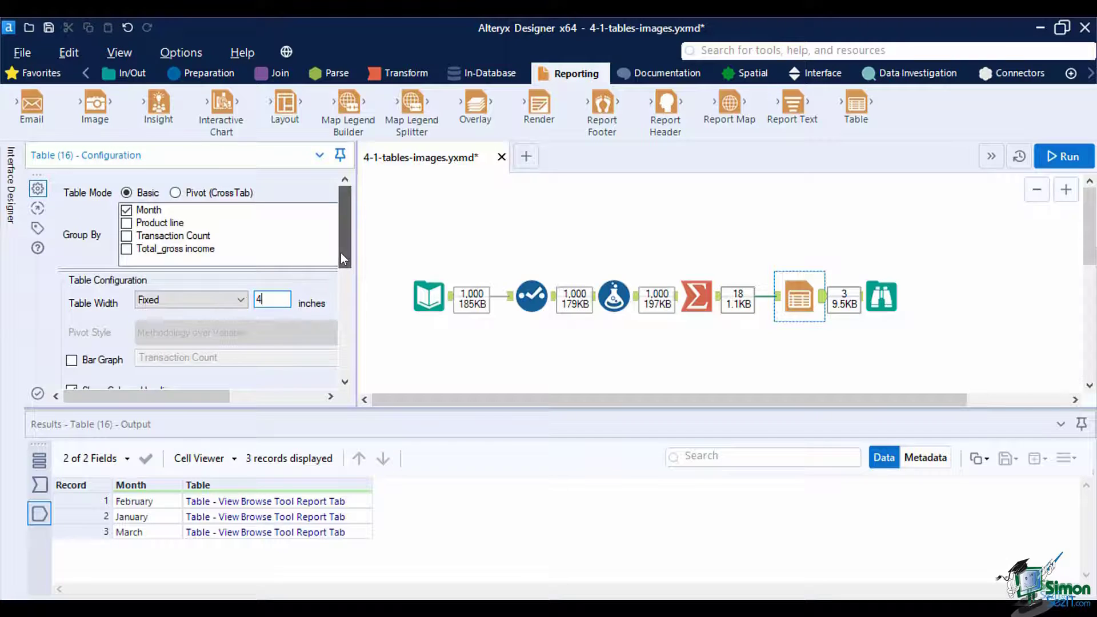
Step: Turn on a bar graph in the tables based on Total_gross income
{"action": "left_click_drag", "start_coordinate": [343, 252], "coordinate": [343, 305]}
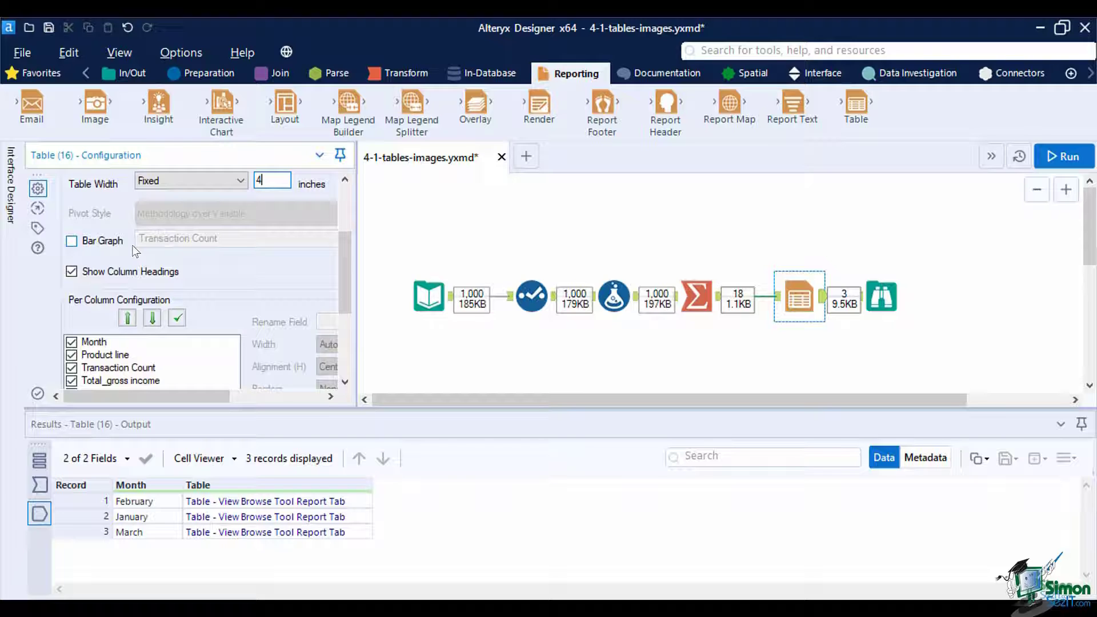
{"action": "left_click", "coordinate": [71, 241]}
{"action": "left_click", "coordinate": [252, 400]}
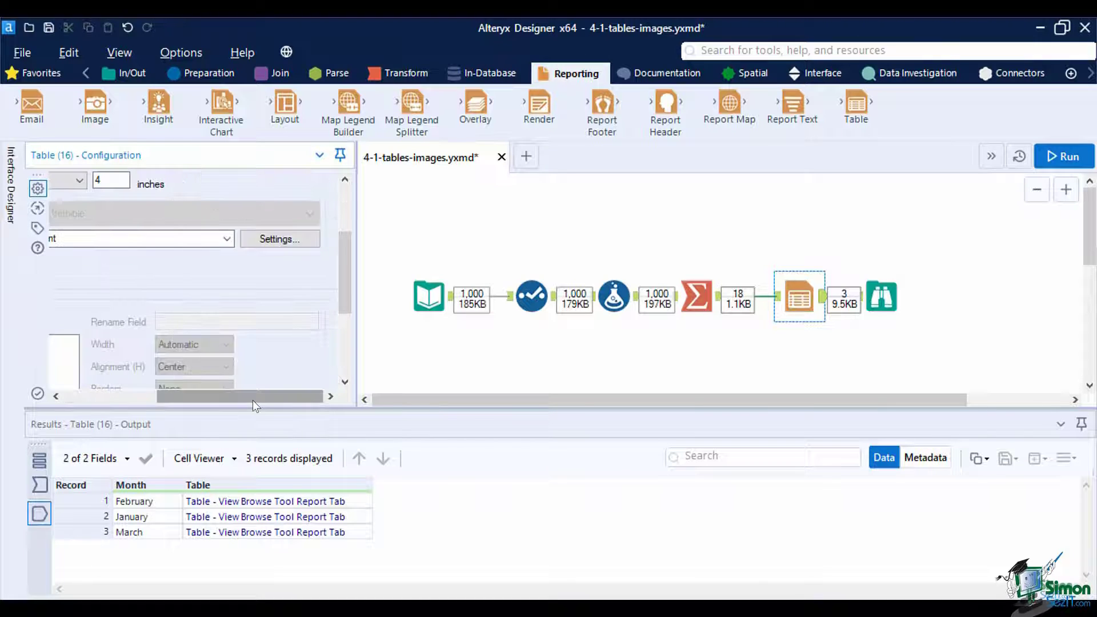
{"action": "left_click", "coordinate": [224, 238]}
{"action": "left_click", "coordinate": [200, 267]}
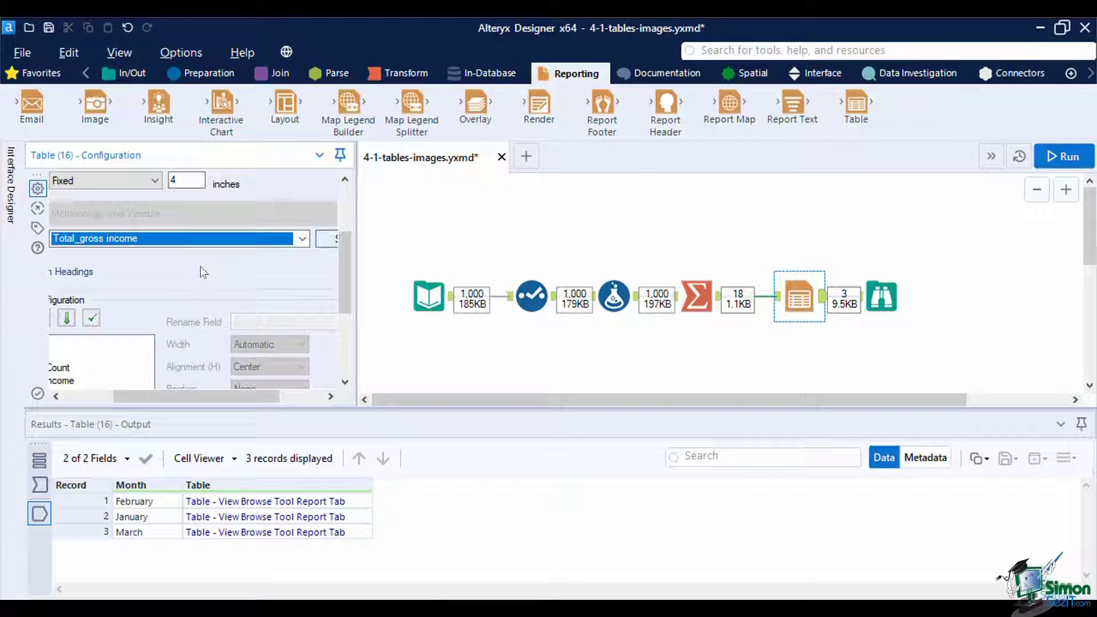
{"action": "left_click_drag", "start_coordinate": [253, 396], "coordinate": [276, 397]}
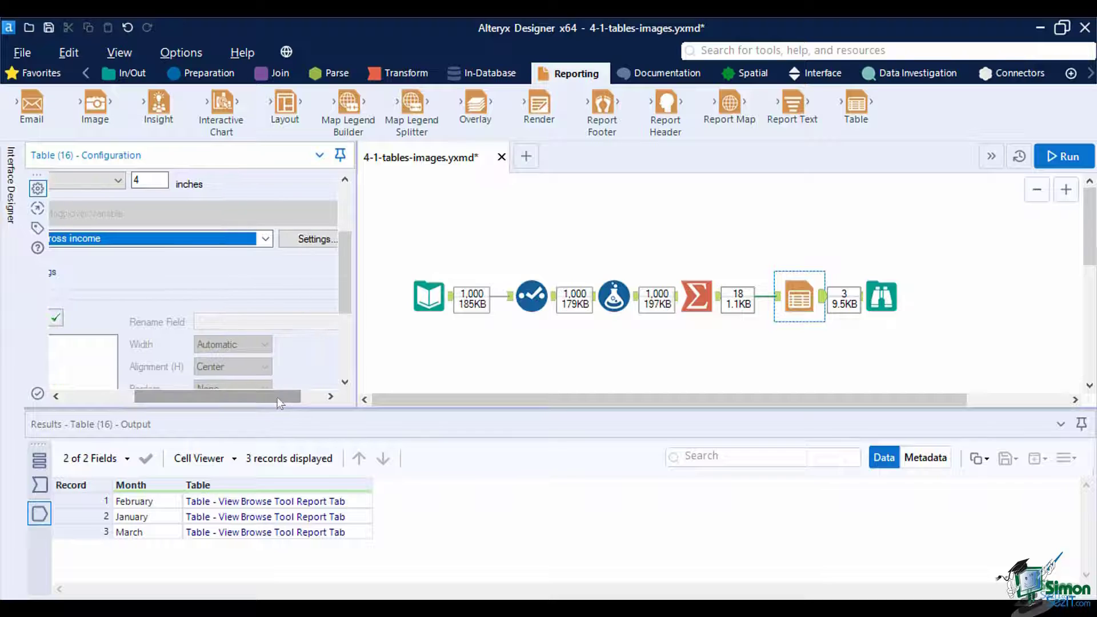
Step: Set Label Bars to No in the bar graph's Style Editor
{"action": "left_click", "coordinate": [297, 238]}
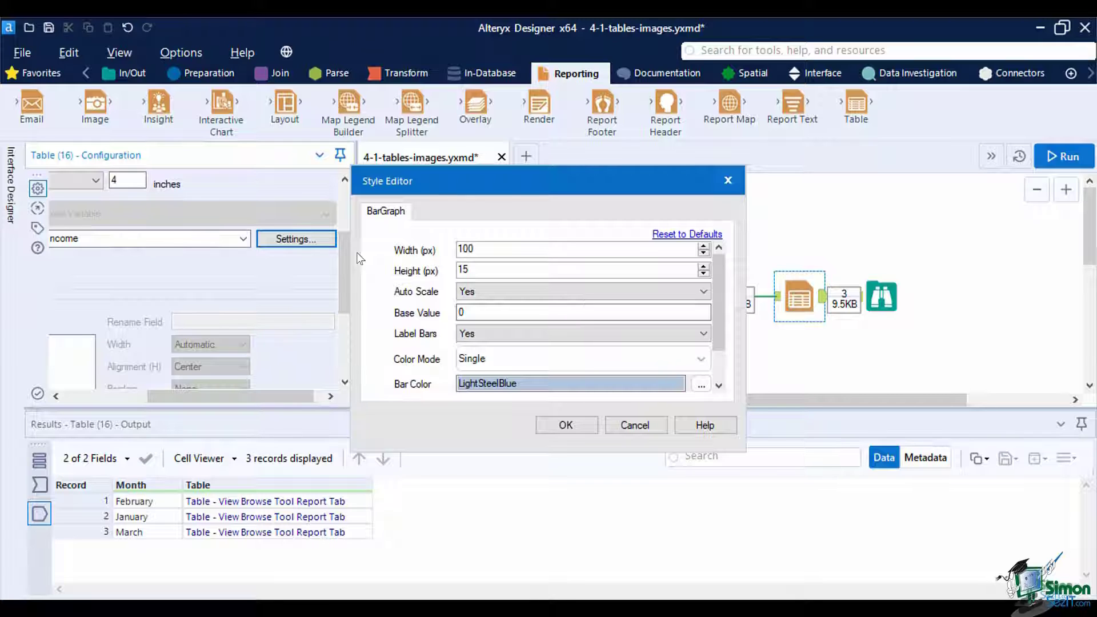
{"action": "left_click", "coordinate": [481, 334]}
{"action": "left_click", "coordinate": [481, 349]}
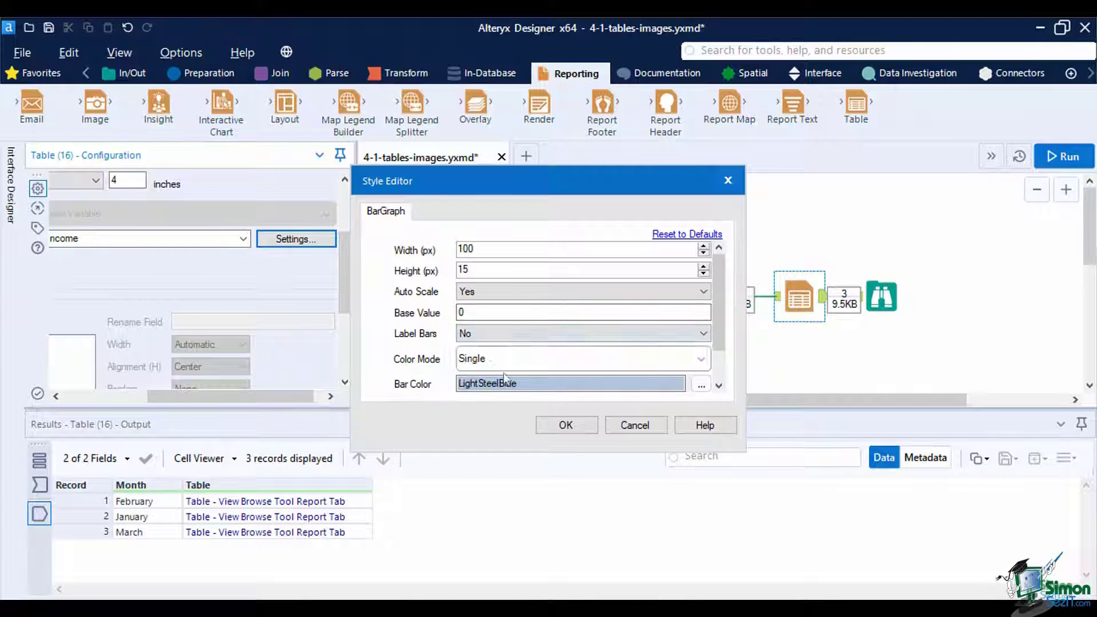
Step: Apply the style, rerun, and check the unlabelled gross income bars scaled 574–970 before reselecting the Table tool
{"action": "left_click", "coordinate": [565, 426]}
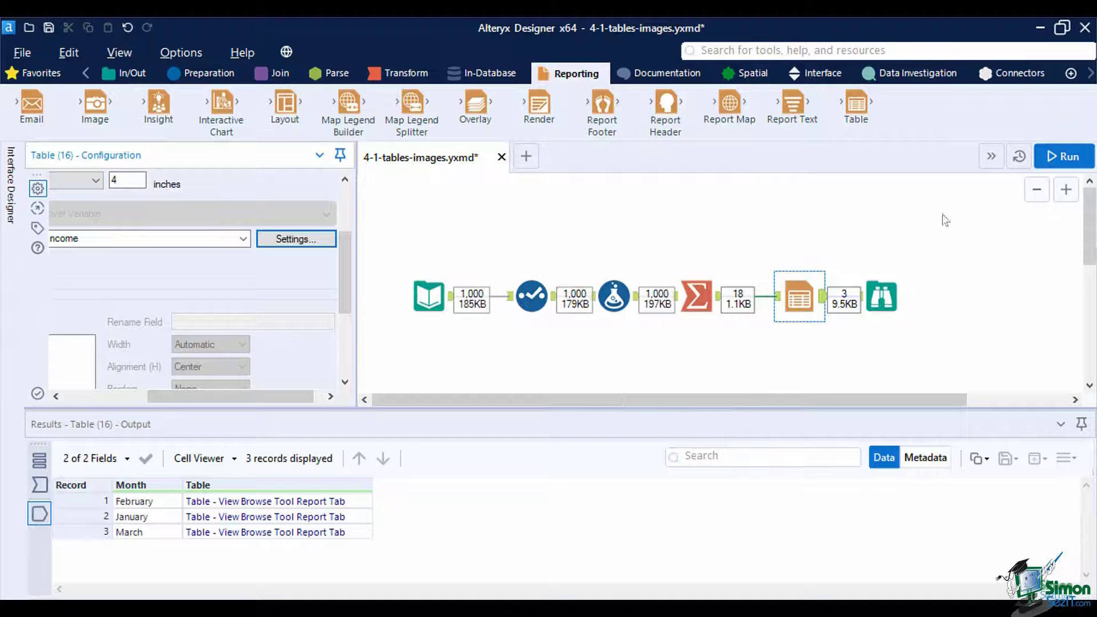
{"action": "left_click", "coordinate": [1059, 156]}
{"action": "left_click", "coordinate": [881, 296]}
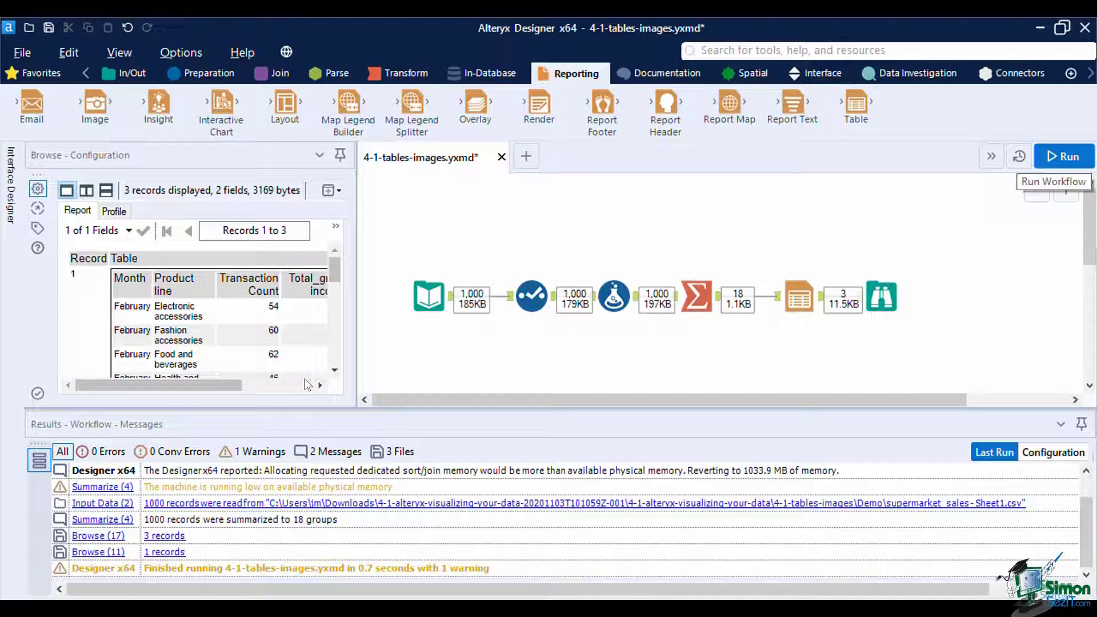
{"action": "left_click", "coordinate": [283, 384]}
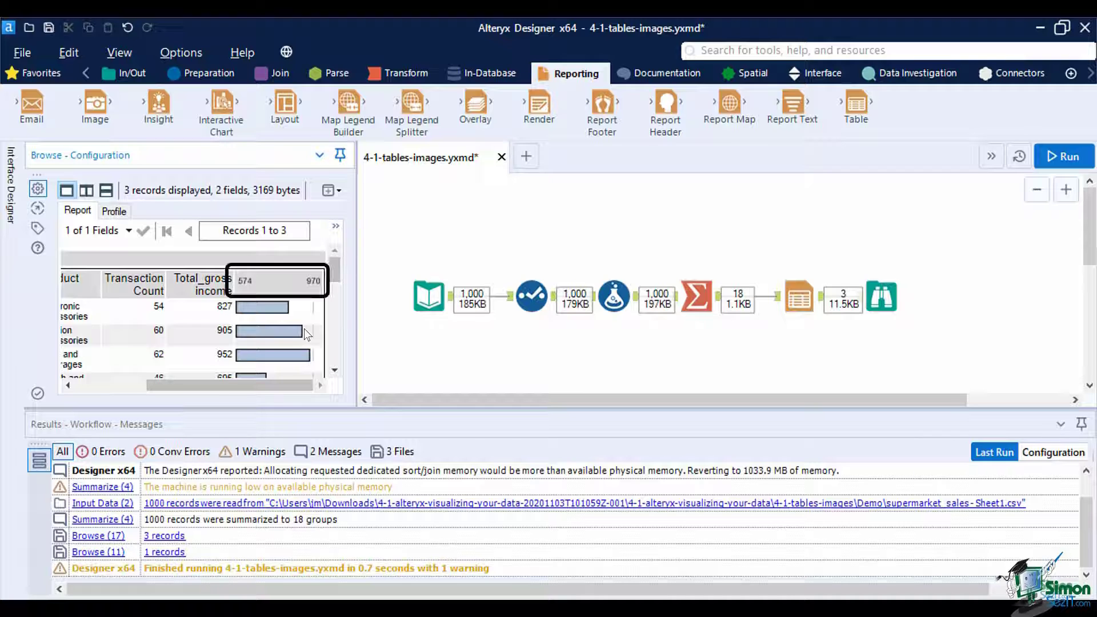
{"action": "left_click", "coordinate": [795, 304]}
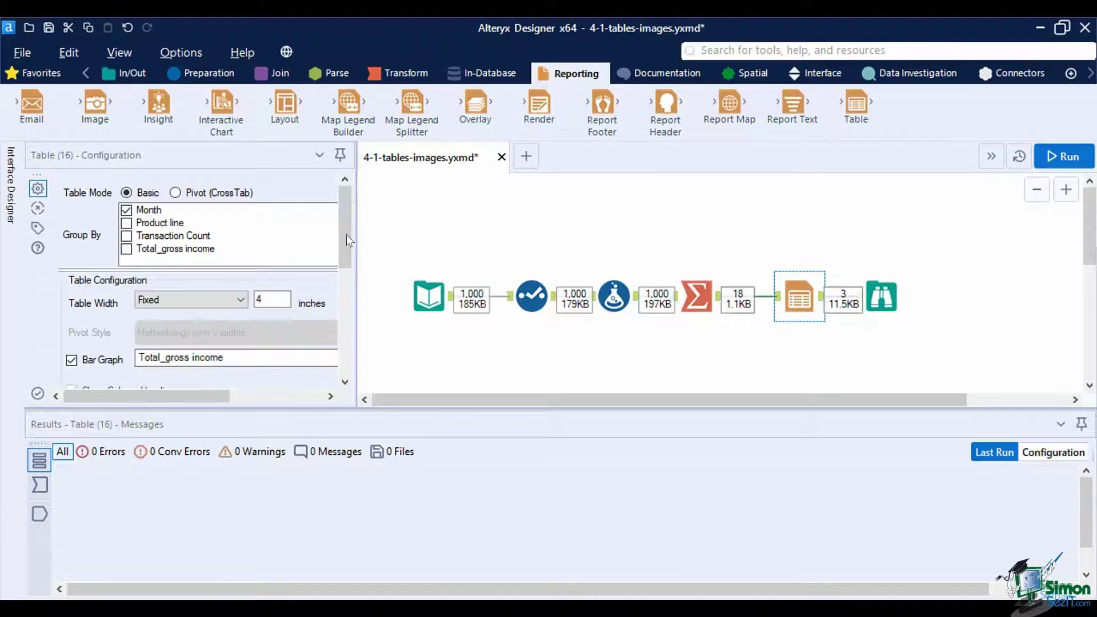
Step: For Total_gross income, set Rename Field 'Gross Income USD', Alignment Center and Dec. Places 2
{"action": "left_click_drag", "start_coordinate": [346, 234], "coordinate": [368, 320]}
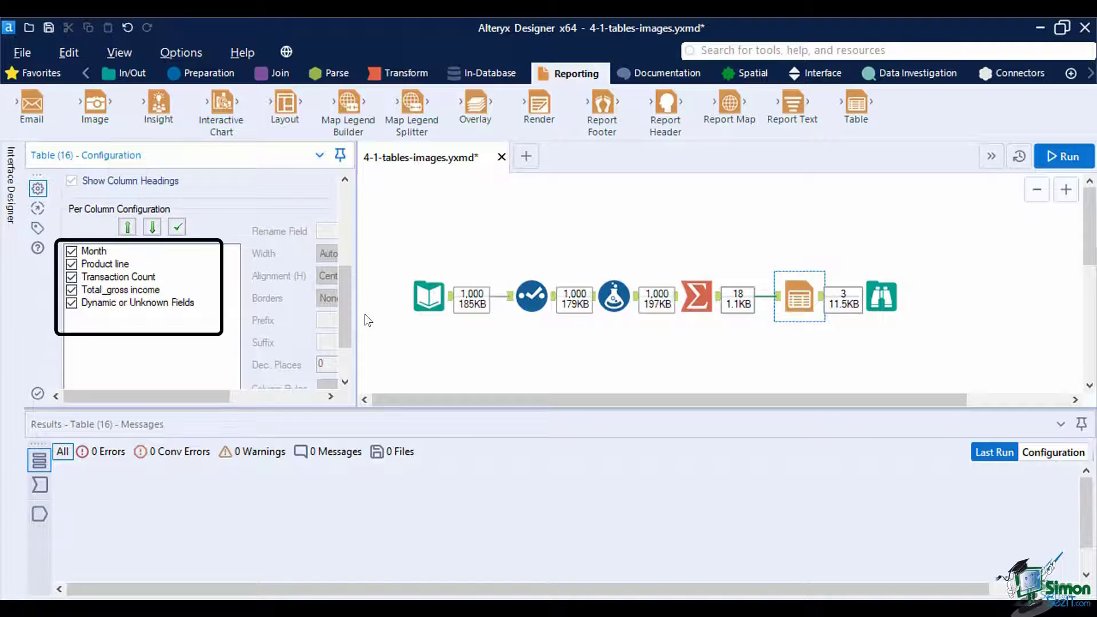
{"action": "left_click", "coordinate": [143, 291]}
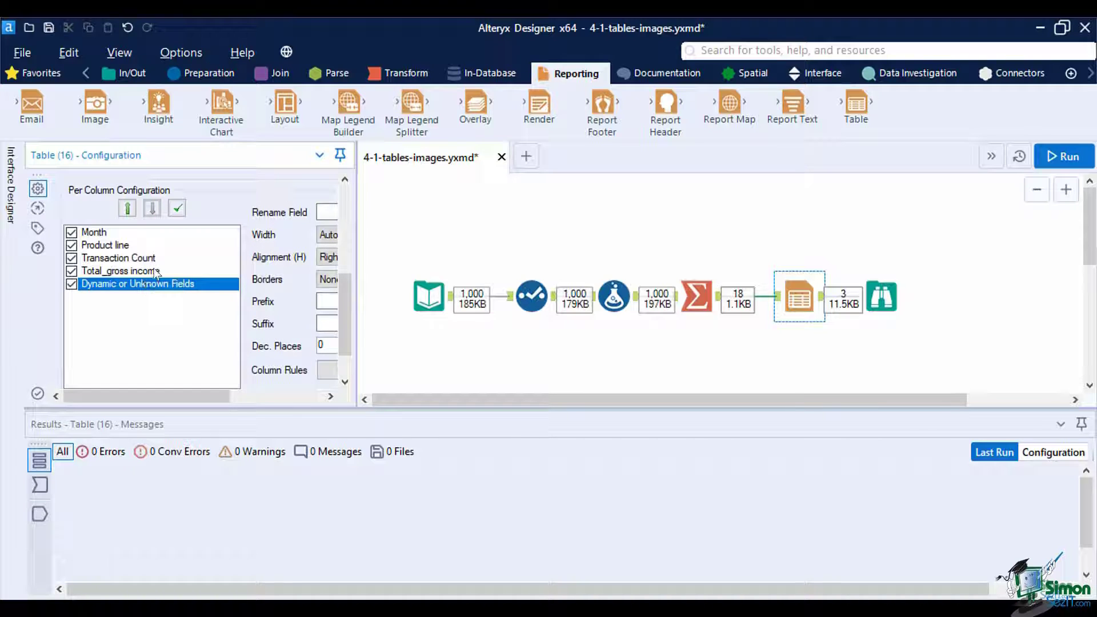
{"action": "left_click", "coordinate": [154, 271]}
{"action": "left_click_drag", "start_coordinate": [176, 396], "coordinate": [258, 399]}
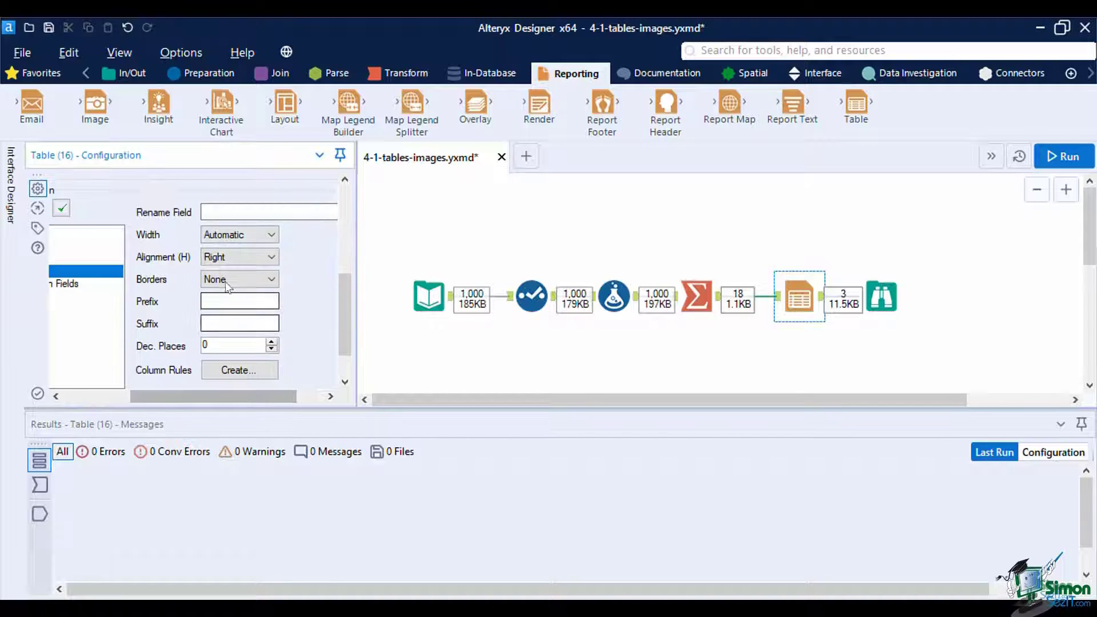
{"action": "left_click", "coordinate": [215, 211]}
{"action": "type", "text": "Gross"}
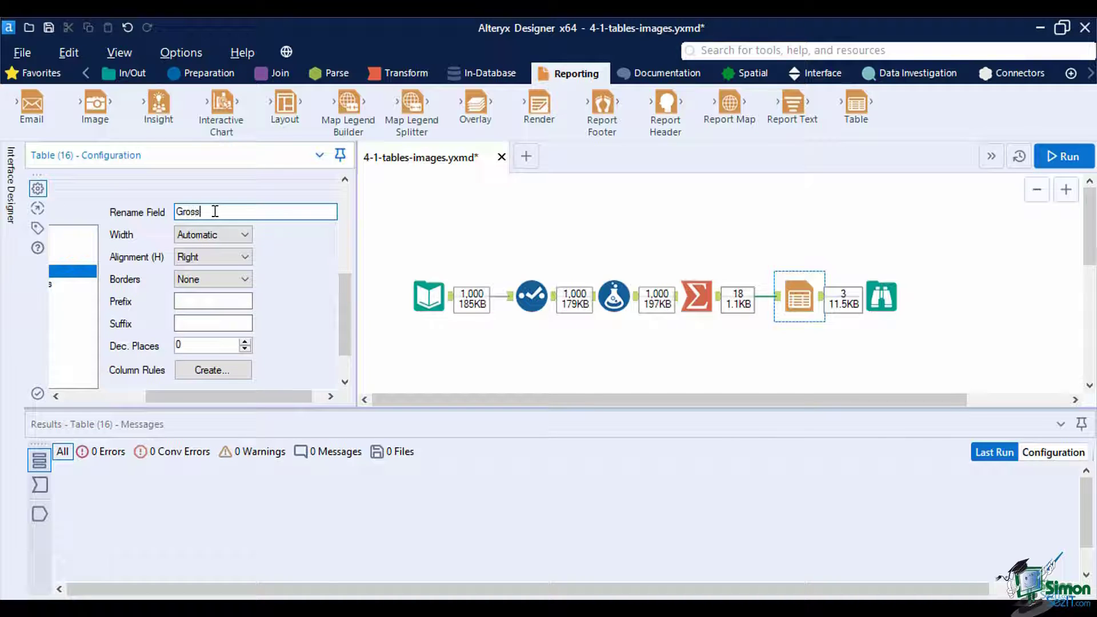
{"action": "type", "text": " Income USD"}
{"action": "left_click", "coordinate": [242, 257]}
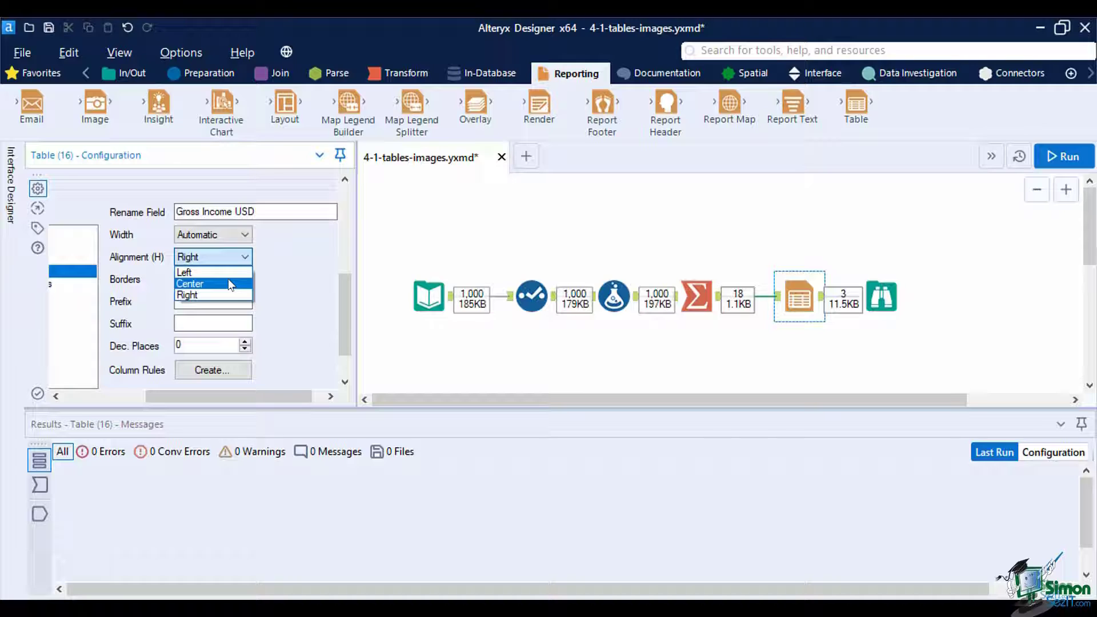
{"action": "left_click", "coordinate": [240, 281]}
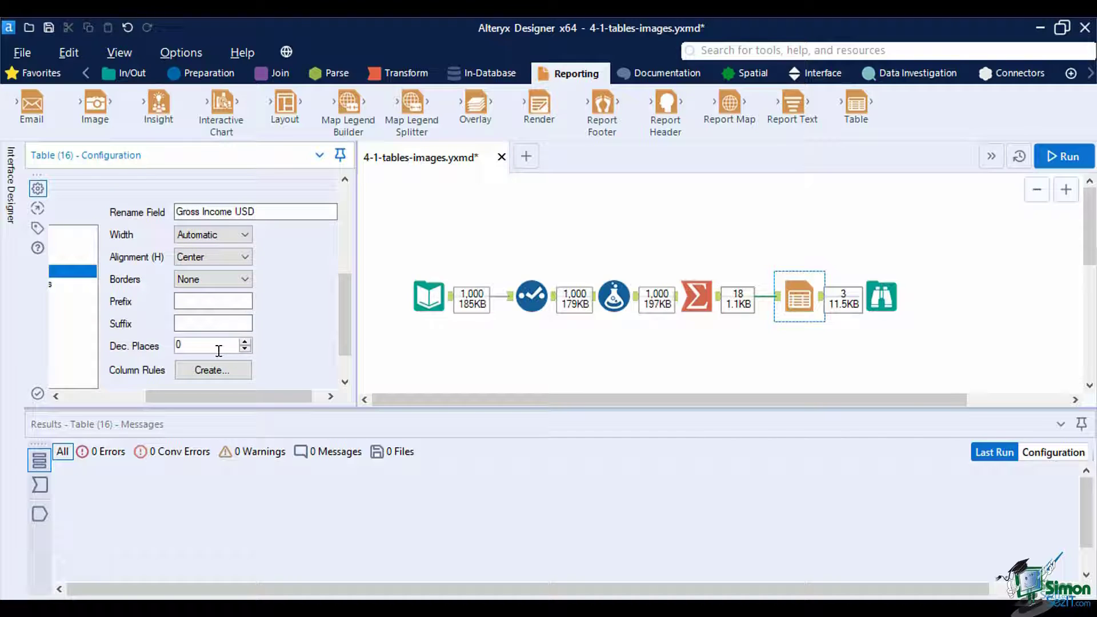
{"action": "key", "text": "BackSpace"}
{"action": "type", "text": "2"}
{"action": "left_click_drag", "start_coordinate": [346, 344], "coordinate": [348, 363]}
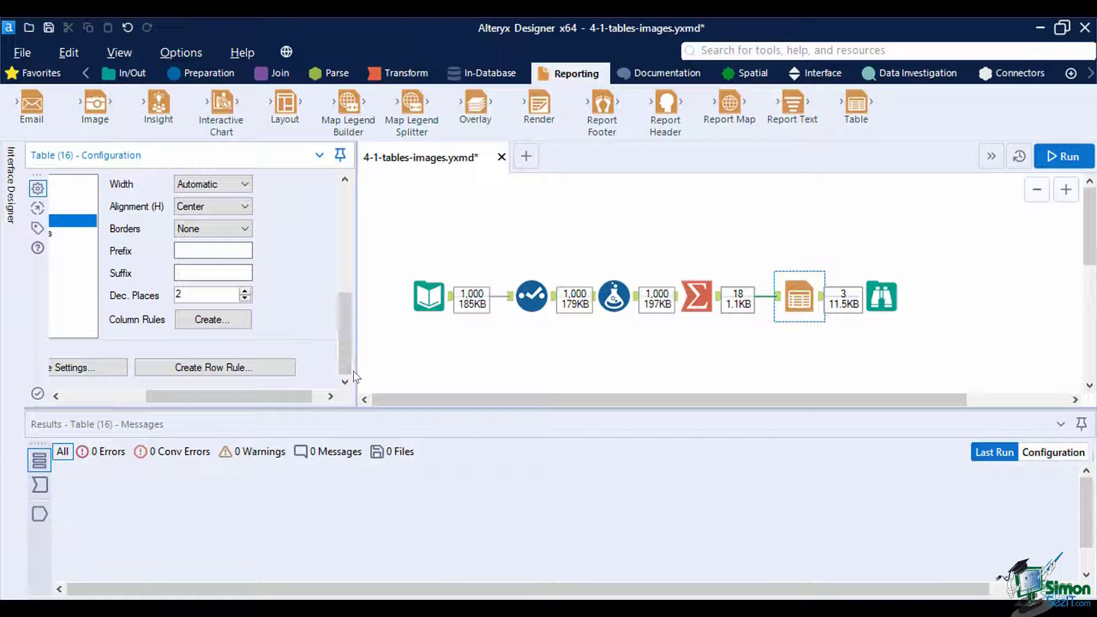
Step: Create a column rule named 'Low sales' applying to data only, set to When instead of Always
{"action": "left_click", "coordinate": [246, 315]}
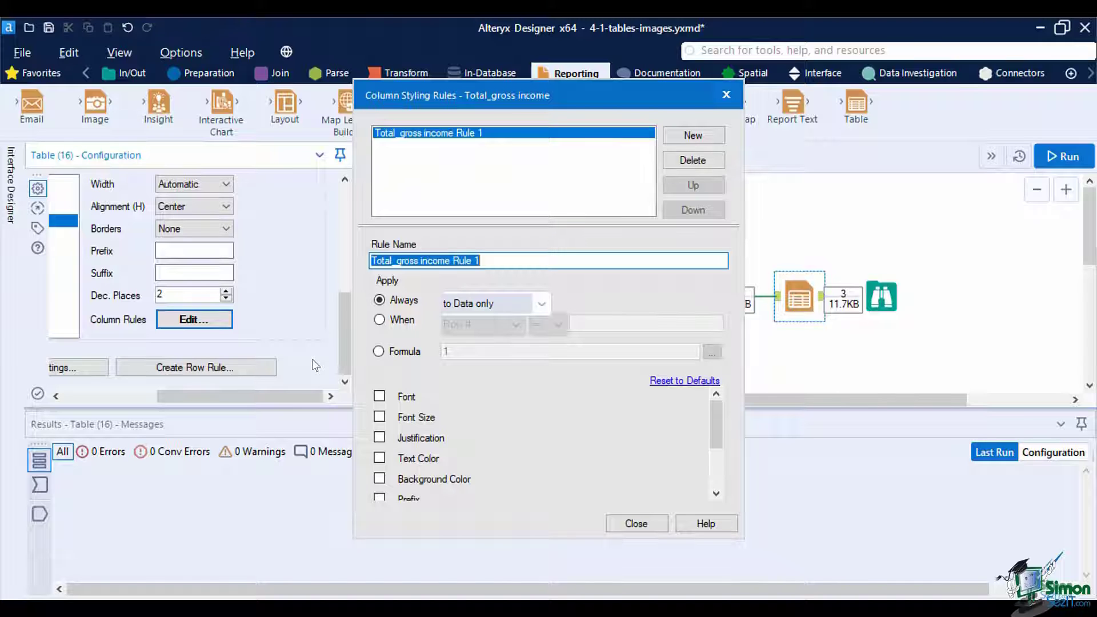
{"action": "type", "text": "Lo"}
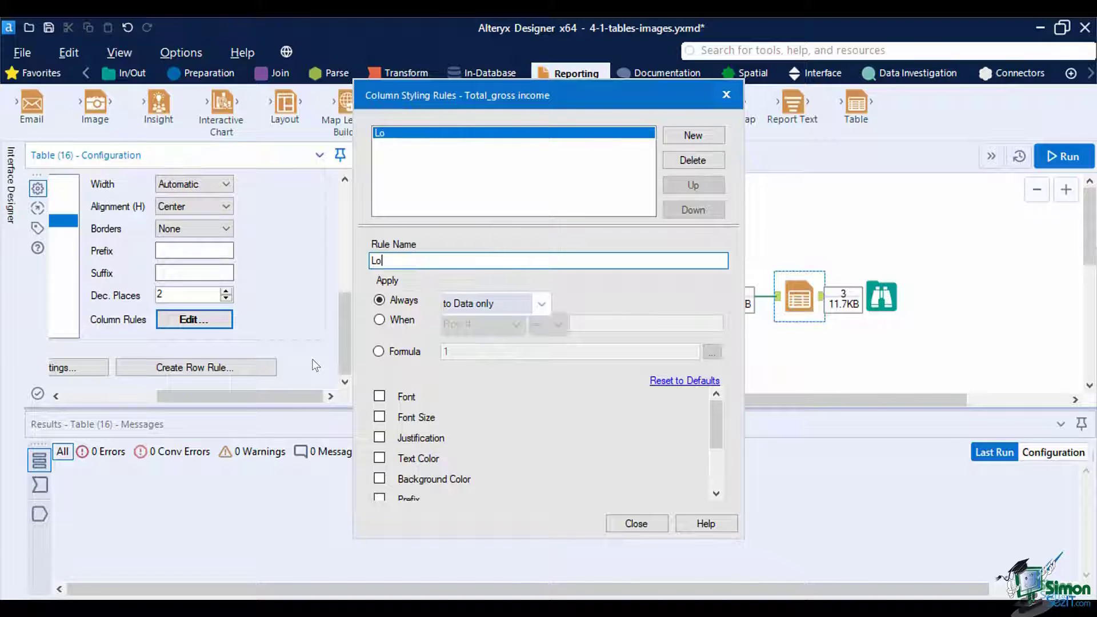
{"action": "type", "text": "w sales"}
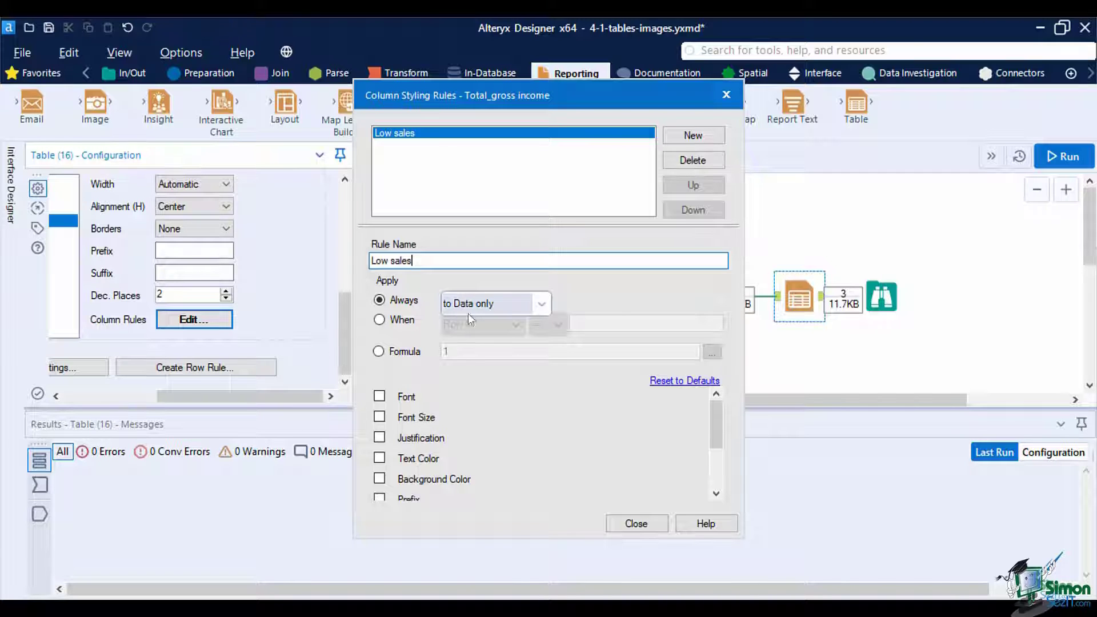
{"action": "left_click", "coordinate": [542, 305]}
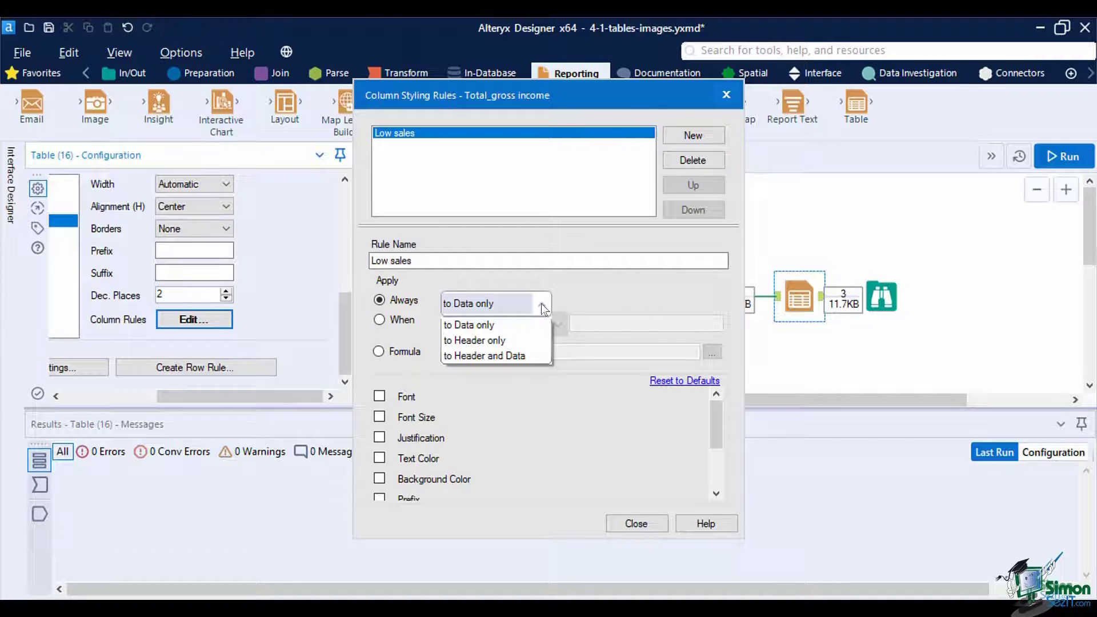
{"action": "left_click", "coordinate": [541, 303]}
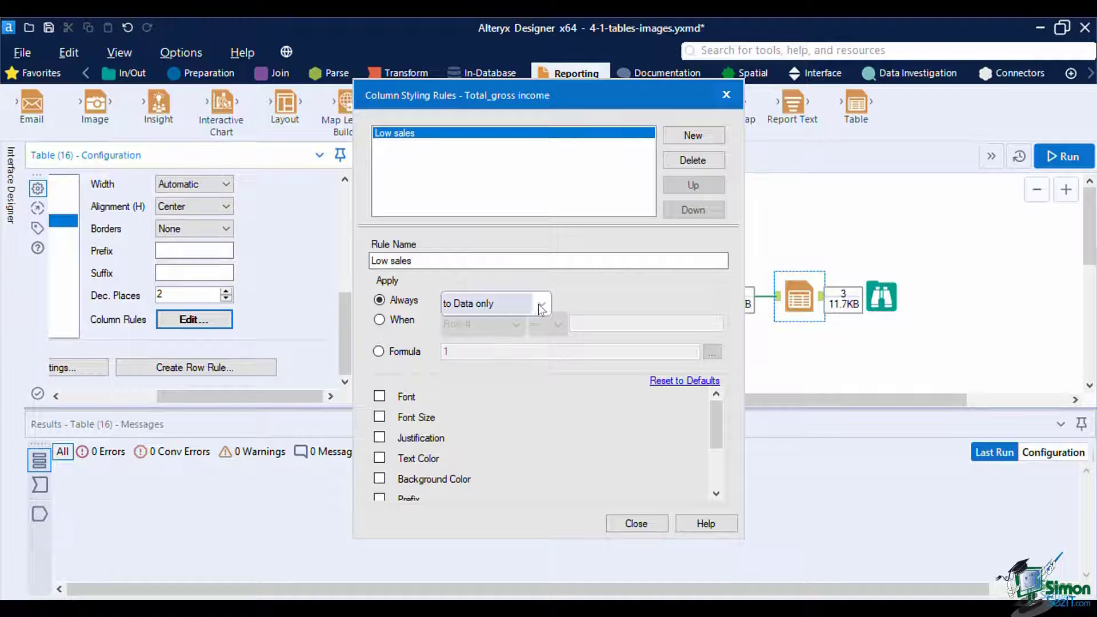
{"action": "left_click", "coordinate": [379, 319]}
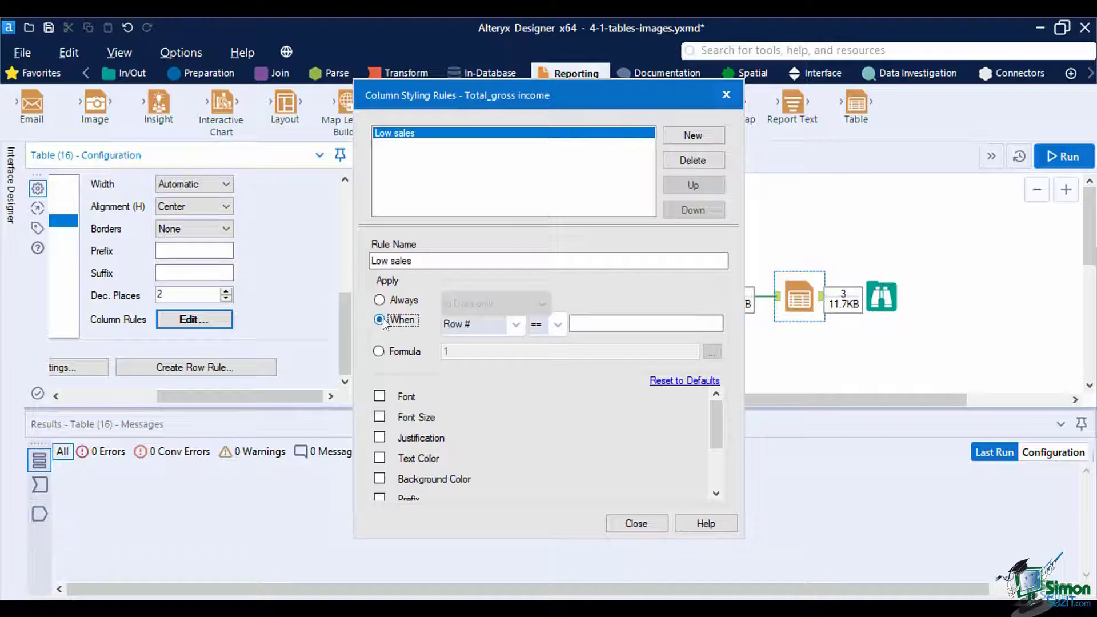
Step: Set the Low sales condition to Total_gross income < 800
{"action": "left_click", "coordinate": [515, 325]}
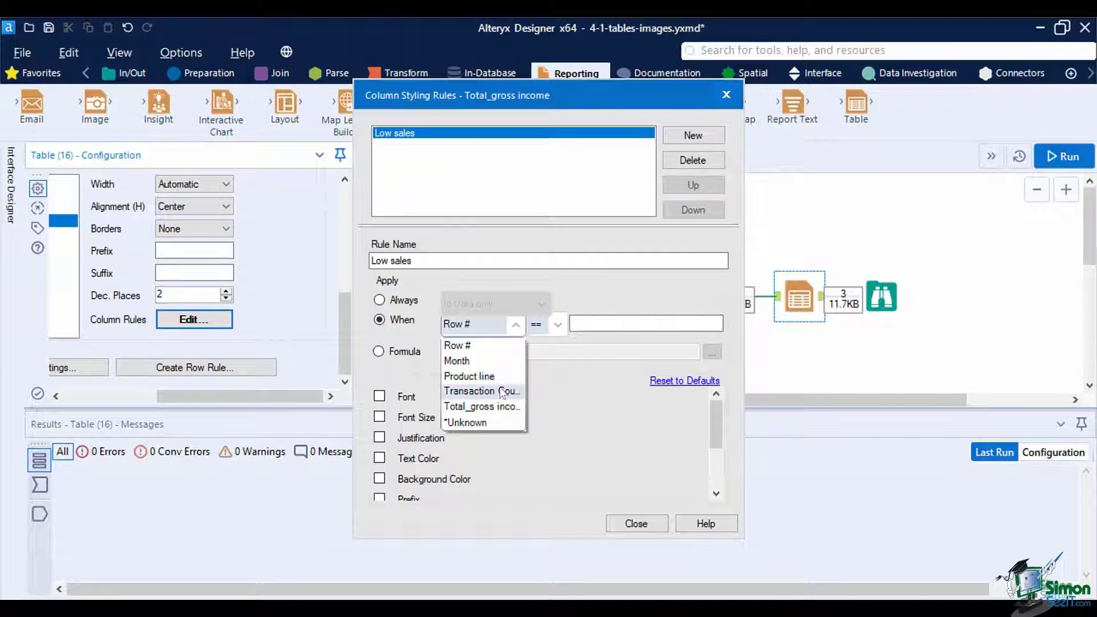
{"action": "left_click", "coordinate": [480, 406]}
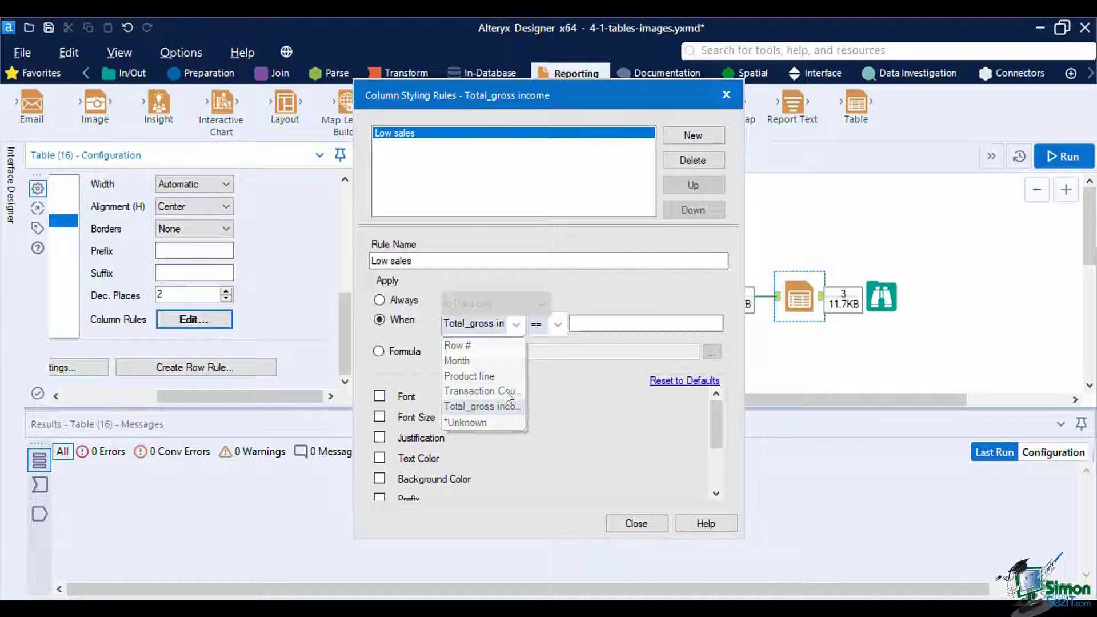
{"action": "left_click", "coordinate": [560, 331]}
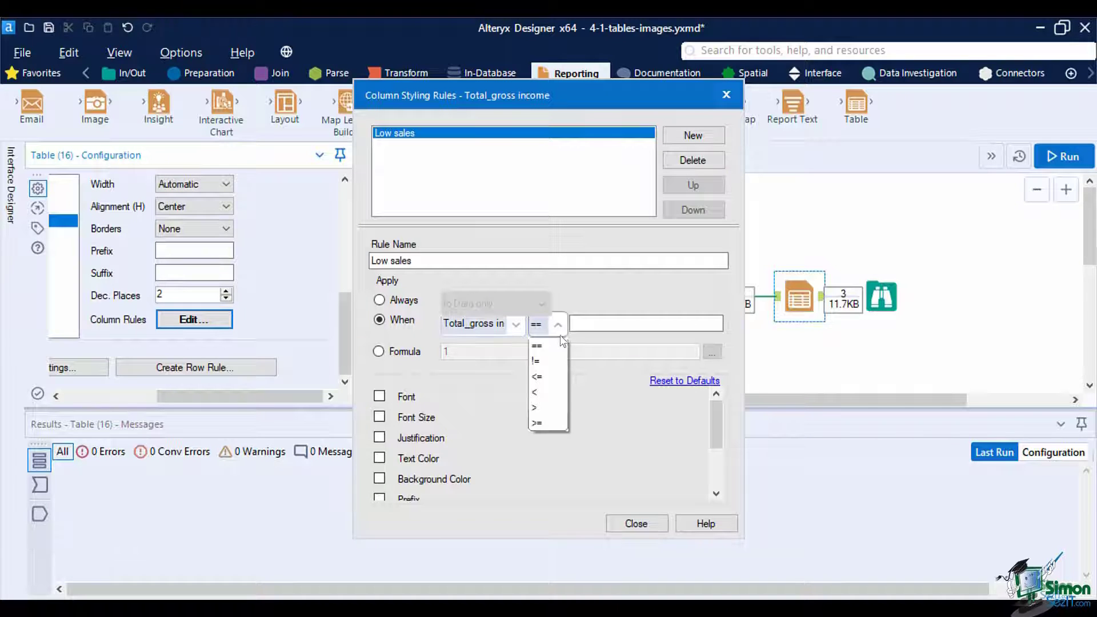
{"action": "left_click", "coordinate": [553, 394]}
{"action": "left_click", "coordinate": [602, 324]}
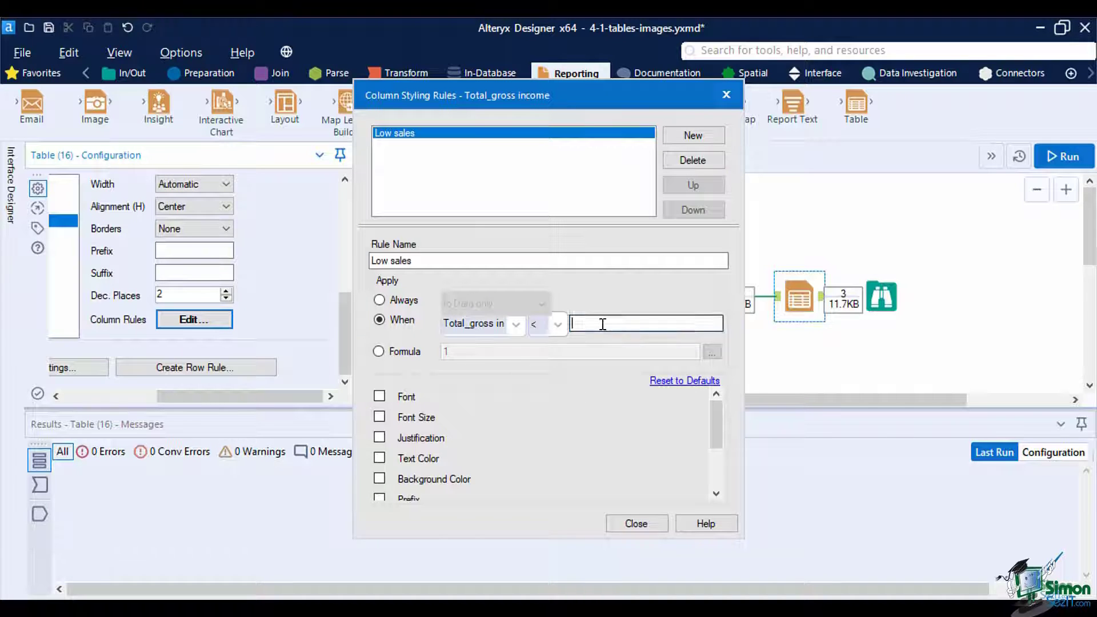
{"action": "type", "text": "800"}
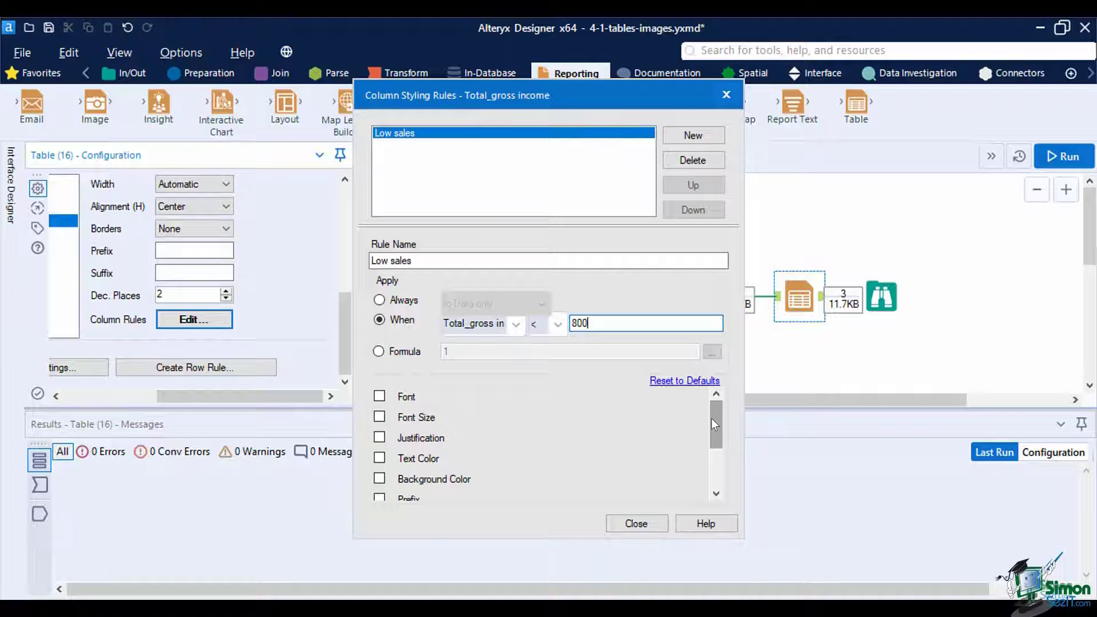
{"action": "left_click_drag", "start_coordinate": [711, 419], "coordinate": [724, 468]}
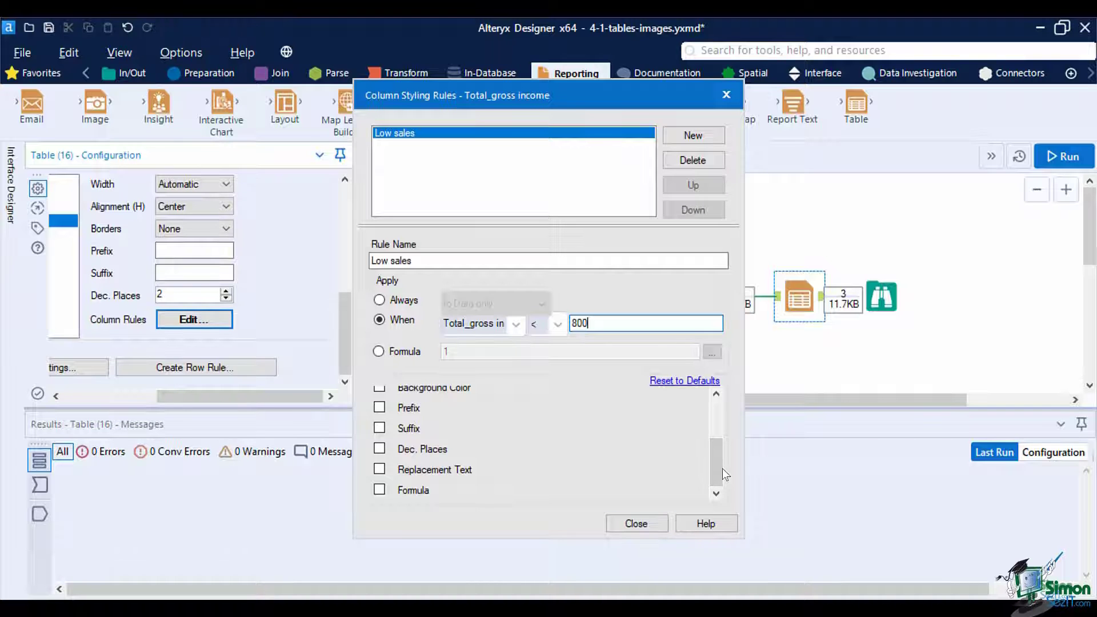
{"action": "left_click_drag", "start_coordinate": [722, 458], "coordinate": [715, 420]}
Step: Enable Text Color for the rule and choose Red
{"action": "left_click", "coordinate": [380, 446]}
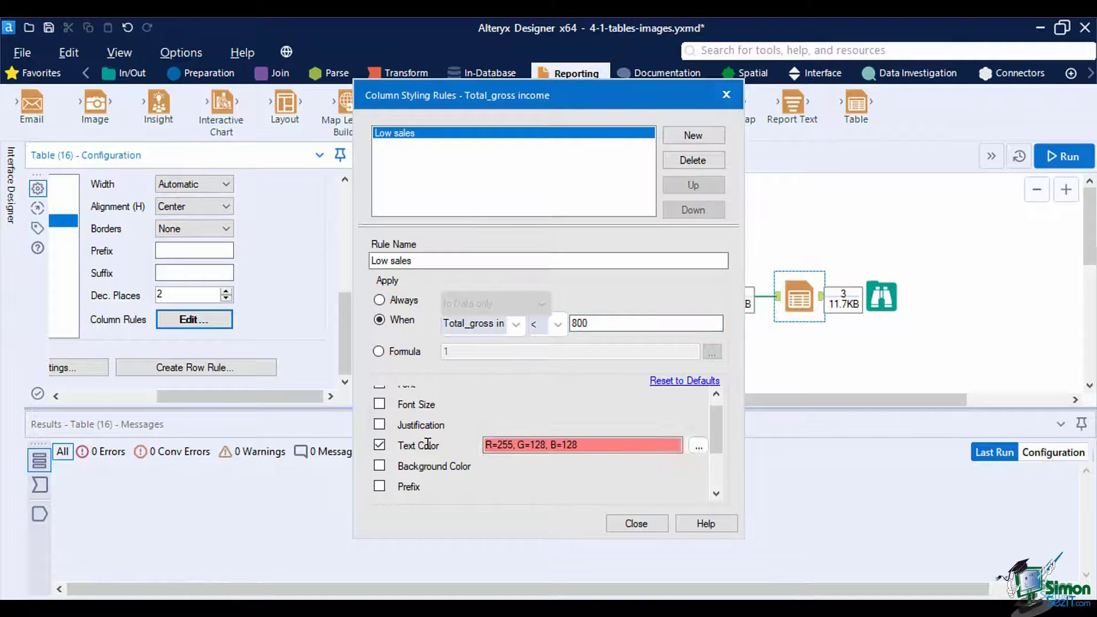
{"action": "left_click", "coordinate": [691, 446]}
{"action": "left_click", "coordinate": [374, 188]}
{"action": "left_click", "coordinate": [390, 380]}
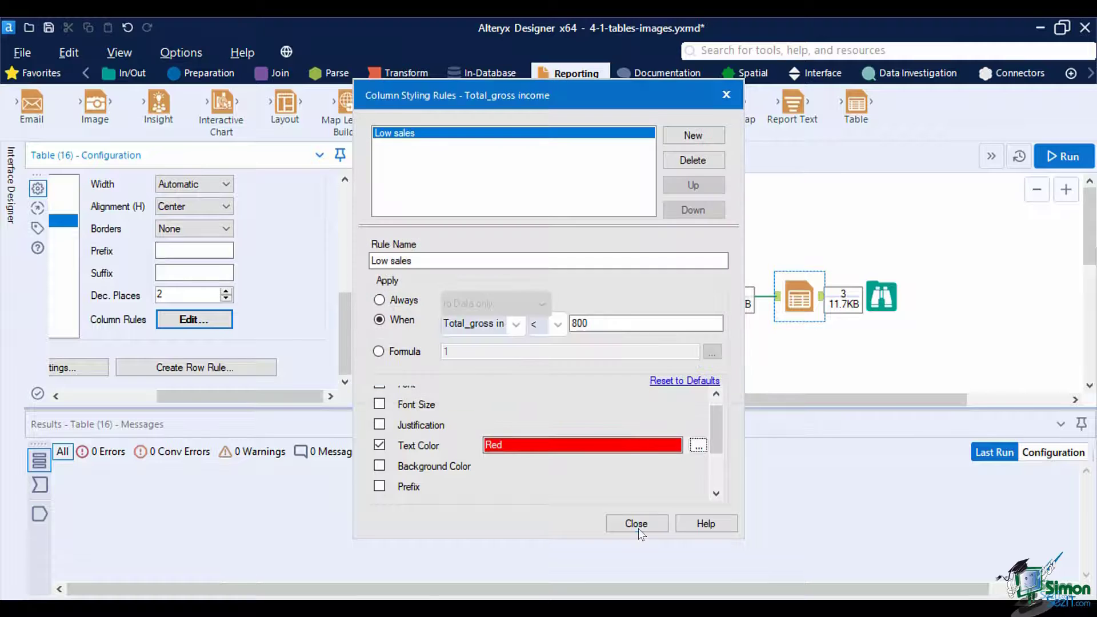
Step: Close the rules dialog, rerun with 0 errors, and check the red low values in the Browse report
{"action": "left_click", "coordinate": [638, 529]}
{"action": "left_click", "coordinate": [1058, 157]}
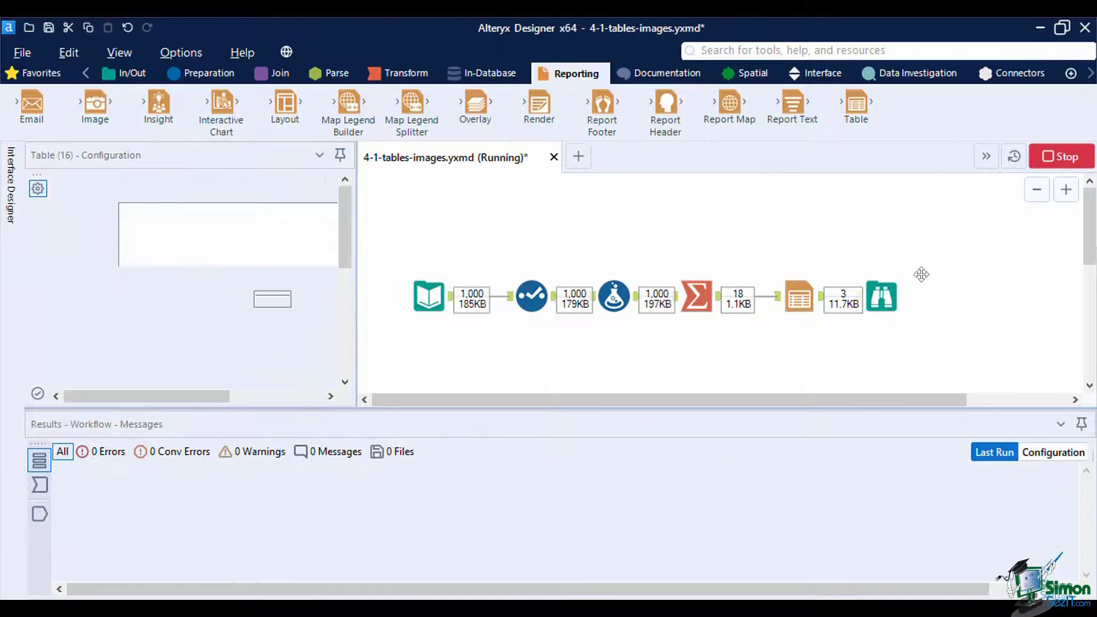
{"action": "left_click", "coordinate": [890, 299]}
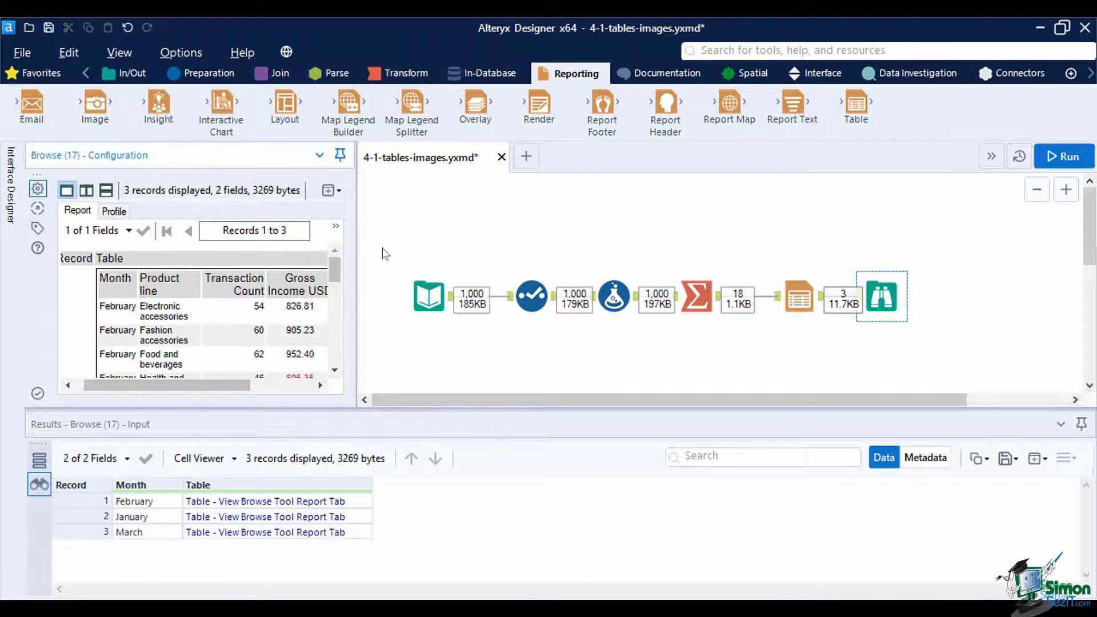
{"action": "left_click_drag", "start_coordinate": [333, 269], "coordinate": [335, 277]}
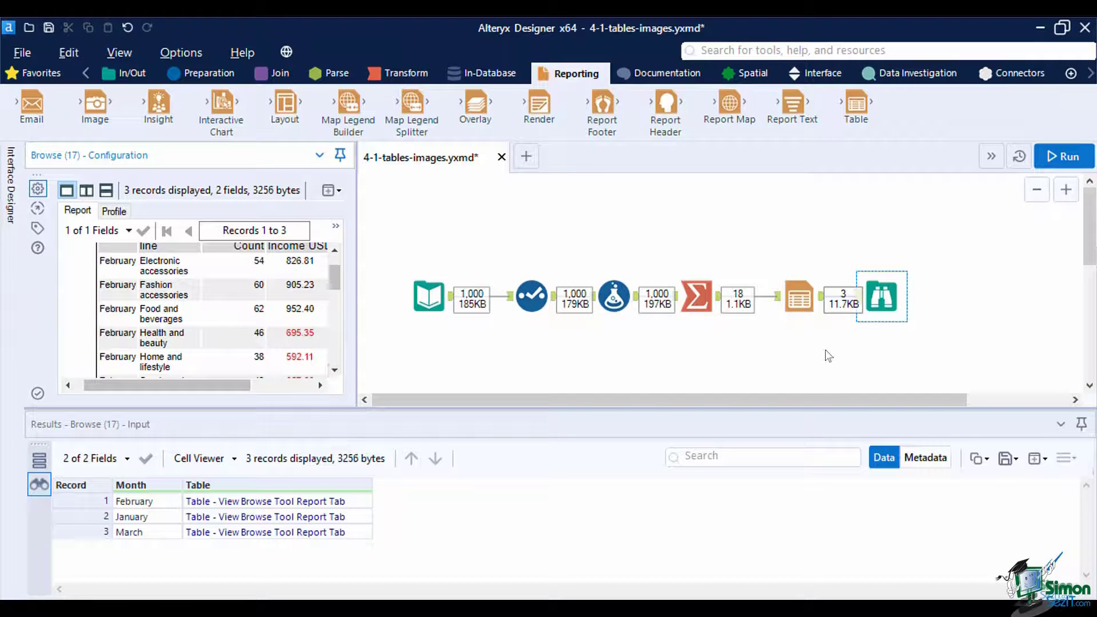
{"action": "left_click", "coordinate": [784, 319]}
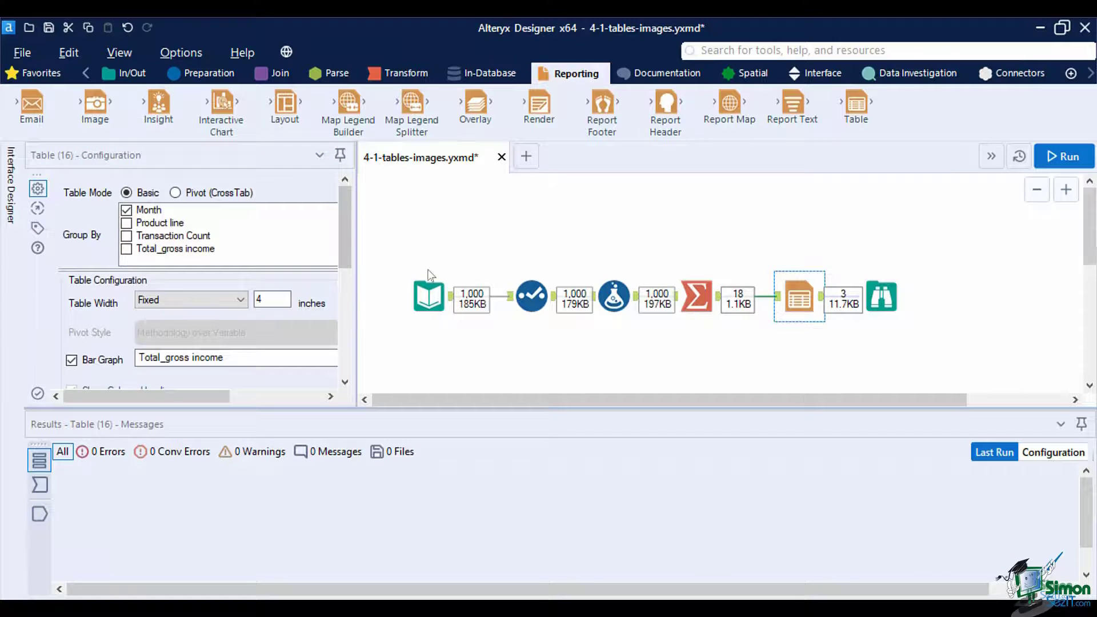
{"action": "left_click_drag", "start_coordinate": [345, 258], "coordinate": [363, 347]}
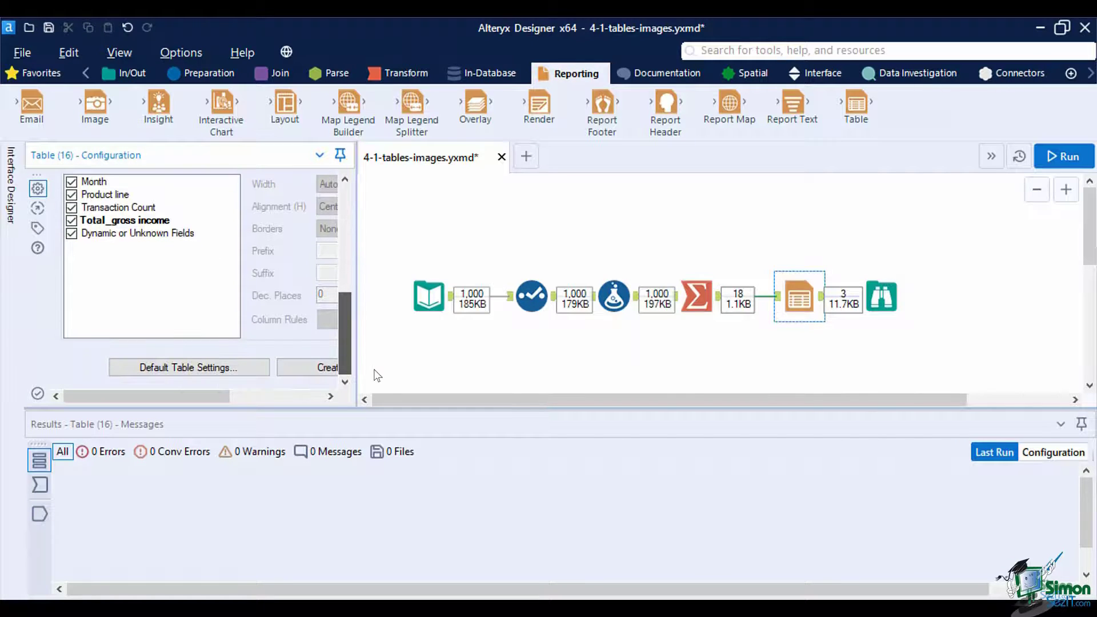
{"action": "left_click_drag", "start_coordinate": [217, 398], "coordinate": [260, 399]}
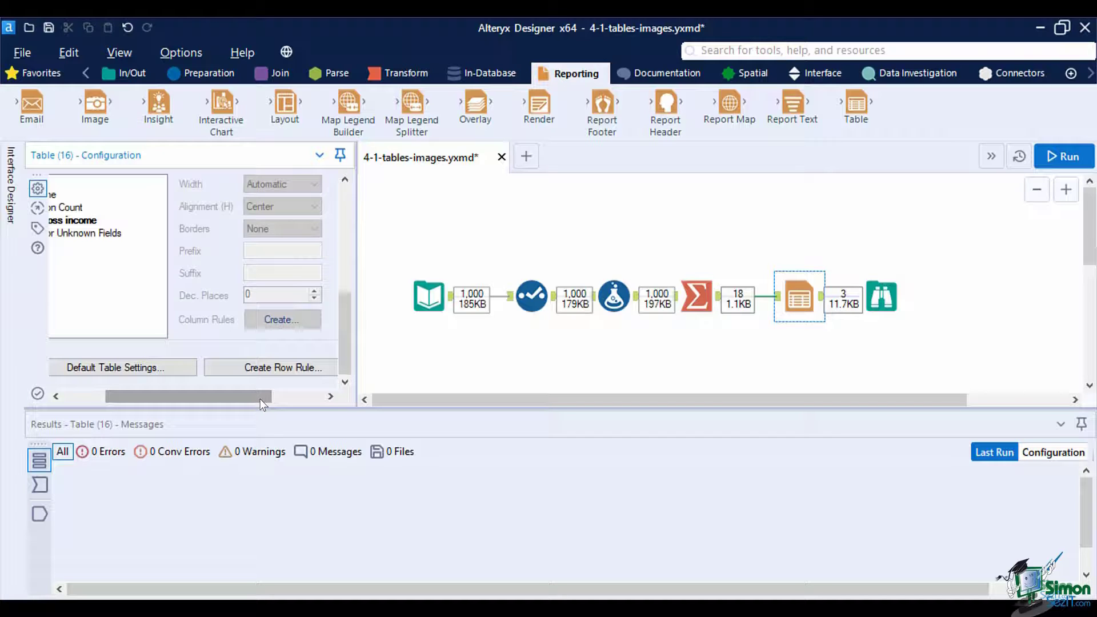
Step: Place an Image tool from the Reporting palette on the canvas above the existing workflow
{"action": "left_click_drag", "start_coordinate": [95, 103], "coordinate": [569, 212]}
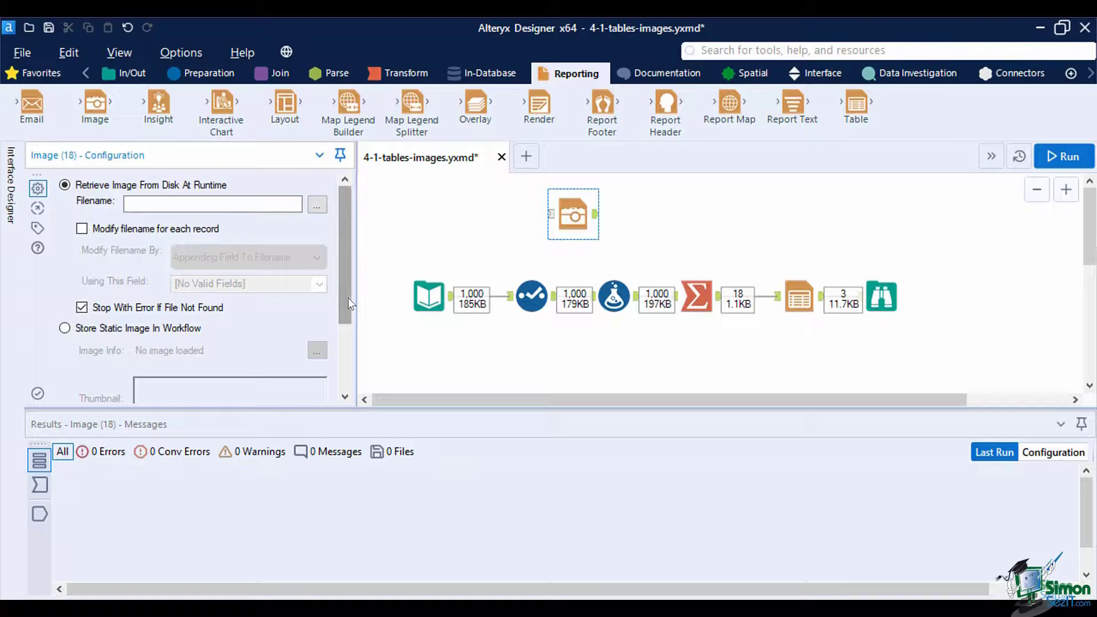
{"action": "left_click_drag", "start_coordinate": [348, 297], "coordinate": [357, 375]}
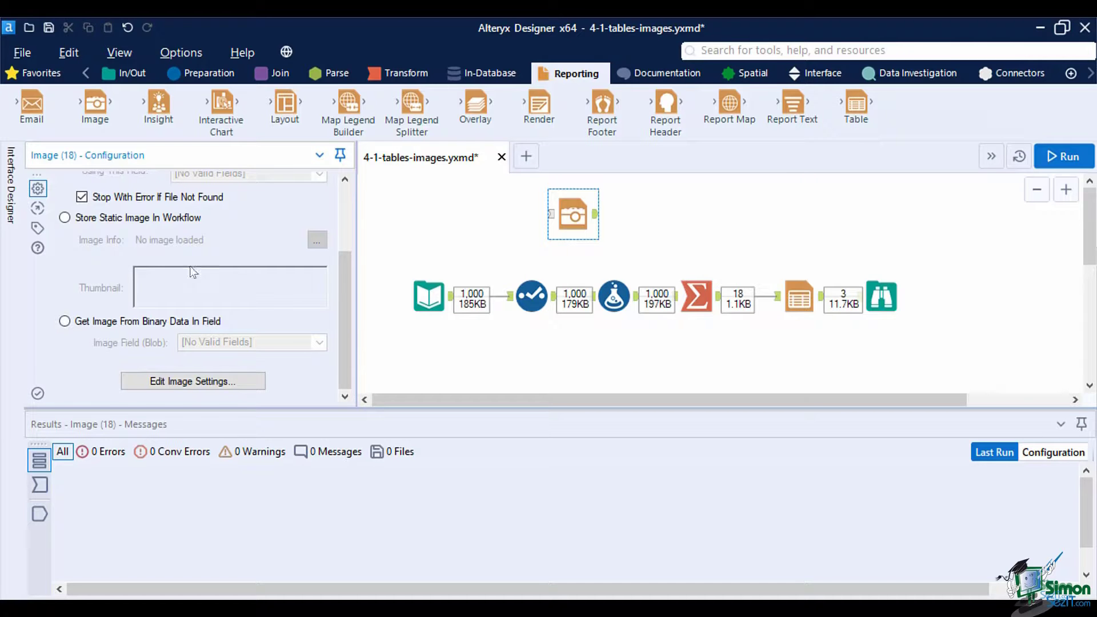
Step: Store the shopping-cart PNG (256 x 256) as a static workflow image, then open Edit Image Settings
{"action": "left_click", "coordinate": [65, 217]}
{"action": "left_click", "coordinate": [317, 240]}
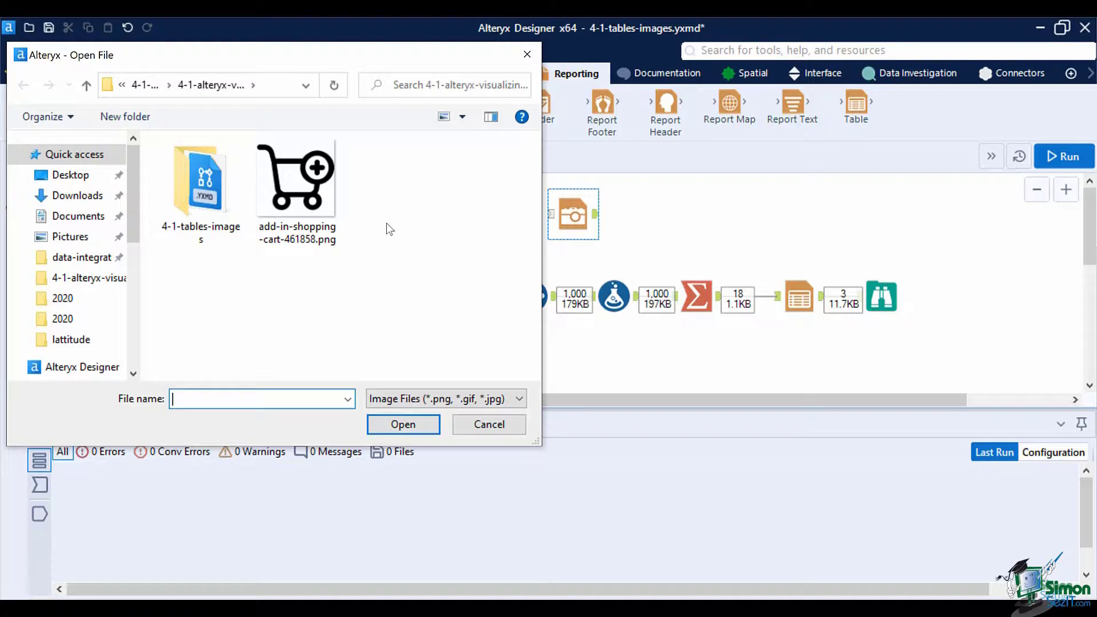
{"action": "left_click", "coordinate": [494, 399]}
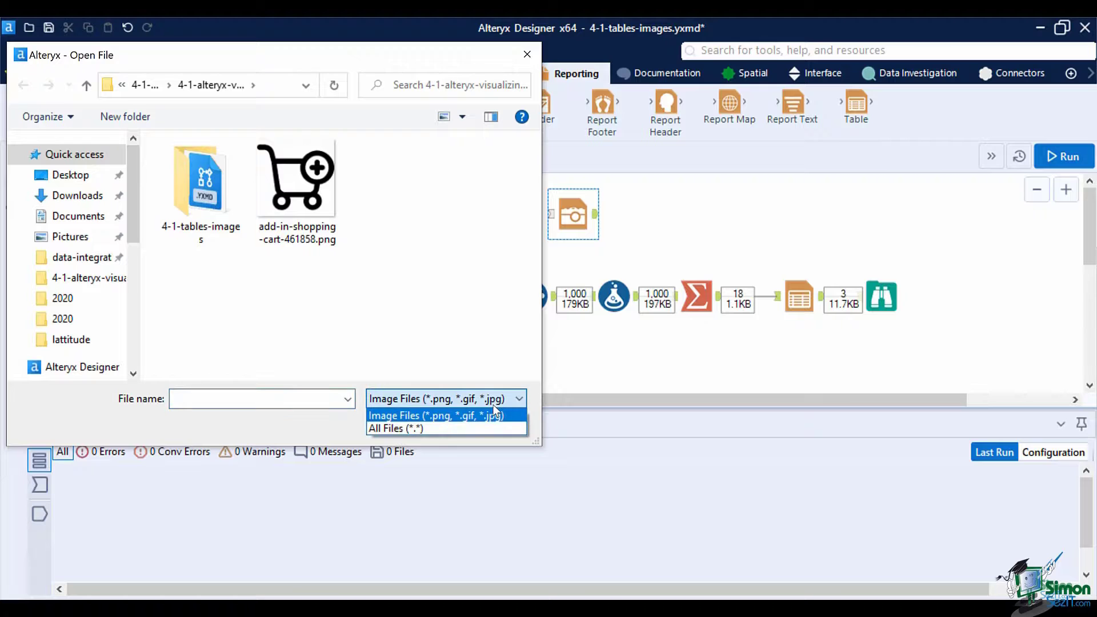
{"action": "left_click", "coordinate": [495, 413]}
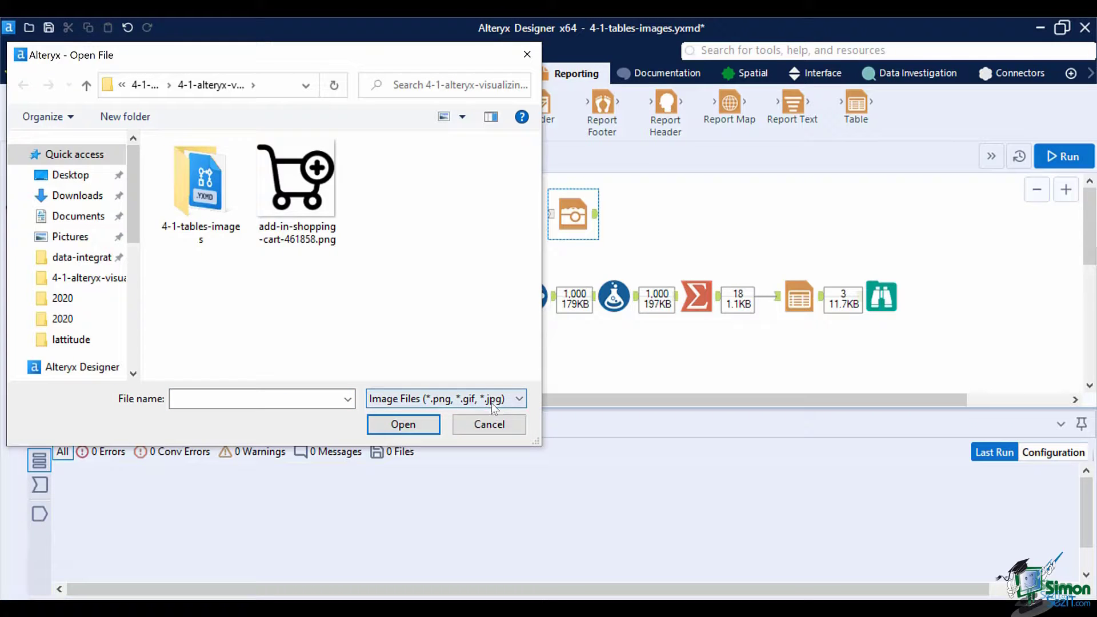
{"action": "double_click", "coordinate": [313, 200]}
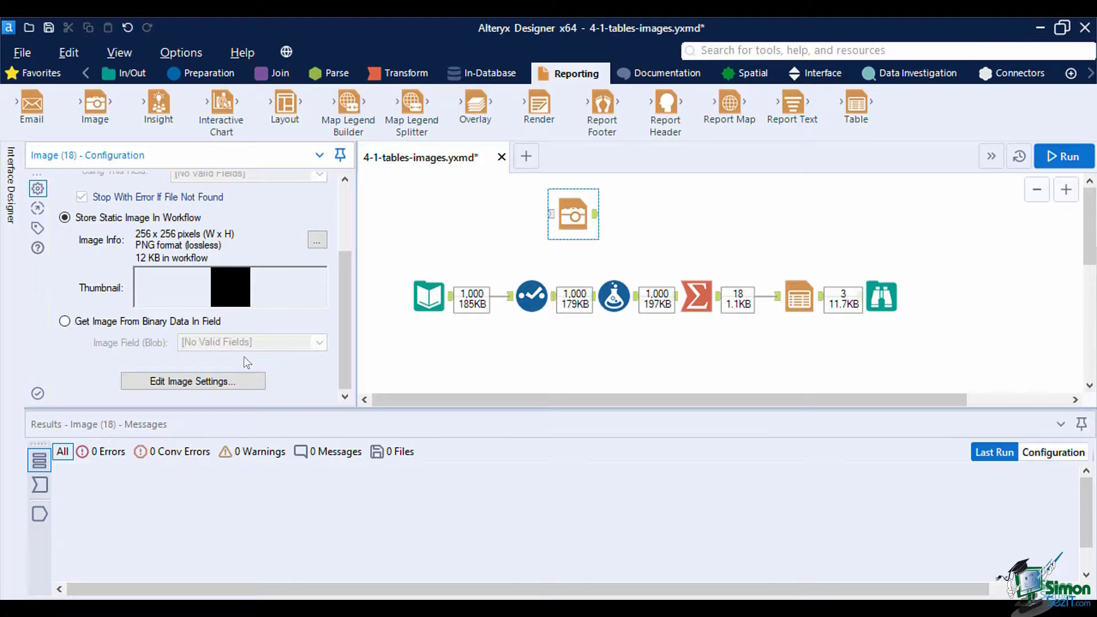
{"action": "left_click", "coordinate": [223, 384]}
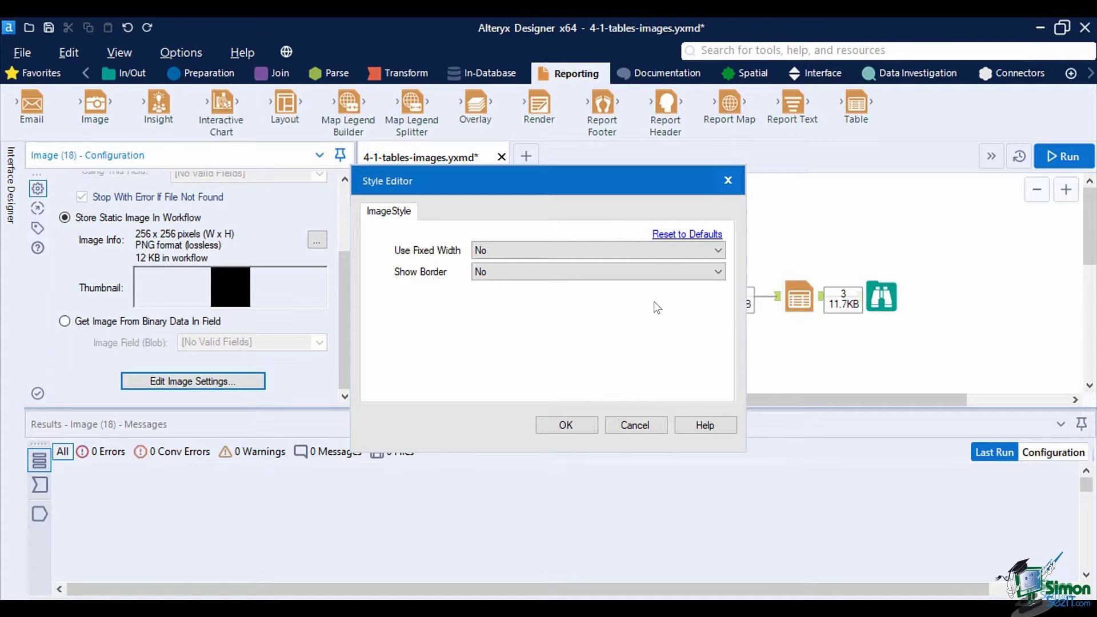
Step: Set Use Fixed Width to Yes for a 200 px image width and confirm the style settings
{"action": "left_click", "coordinate": [622, 252]}
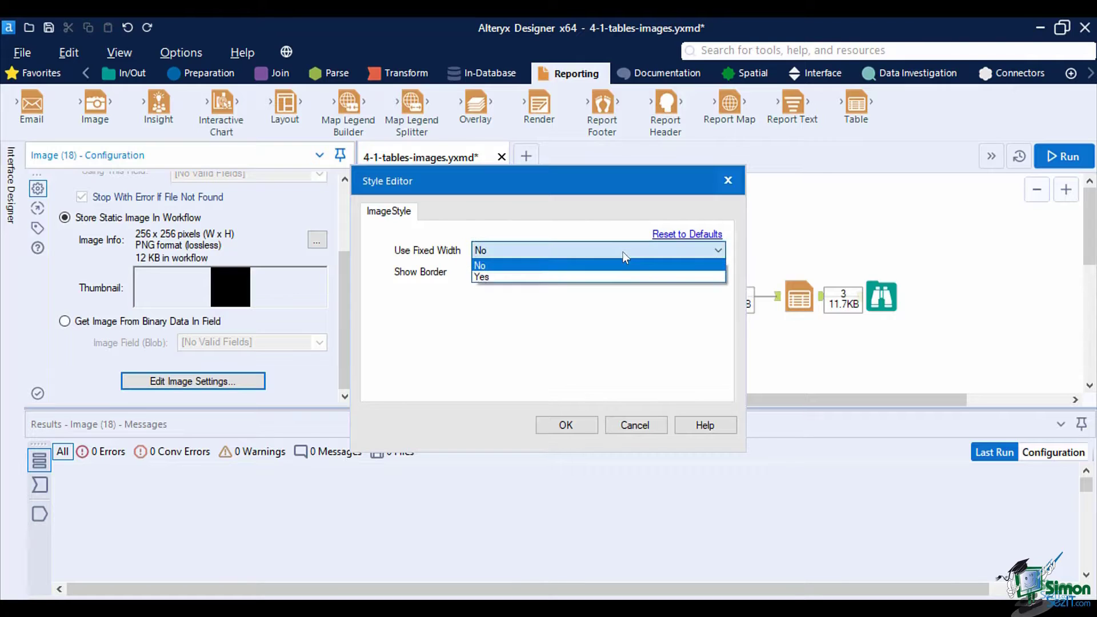
{"action": "left_click", "coordinate": [612, 278]}
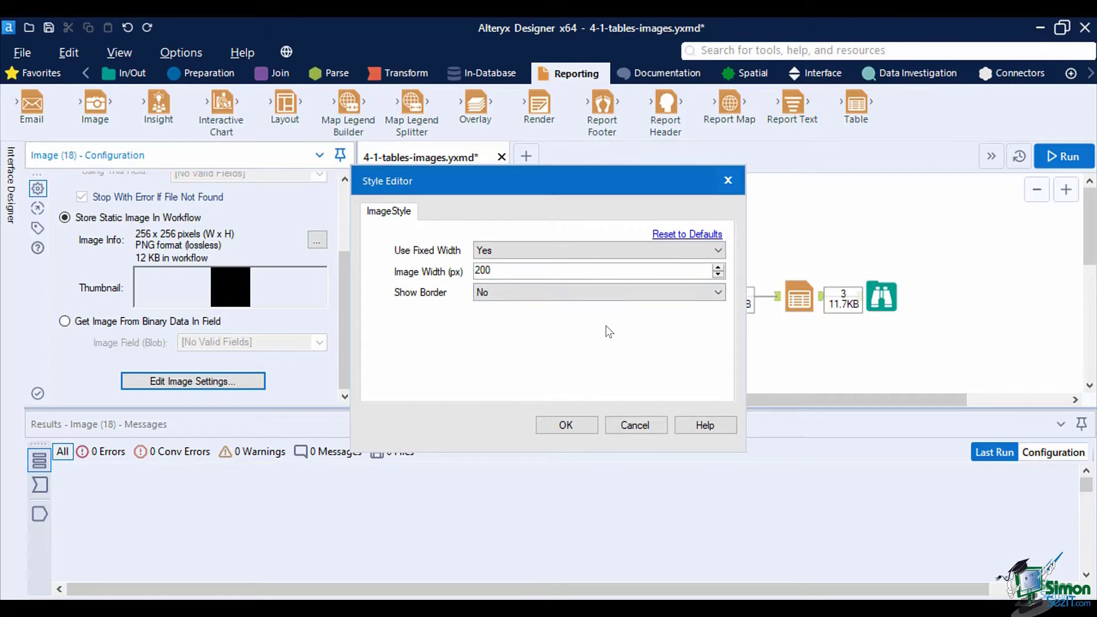
{"action": "left_click", "coordinate": [569, 422]}
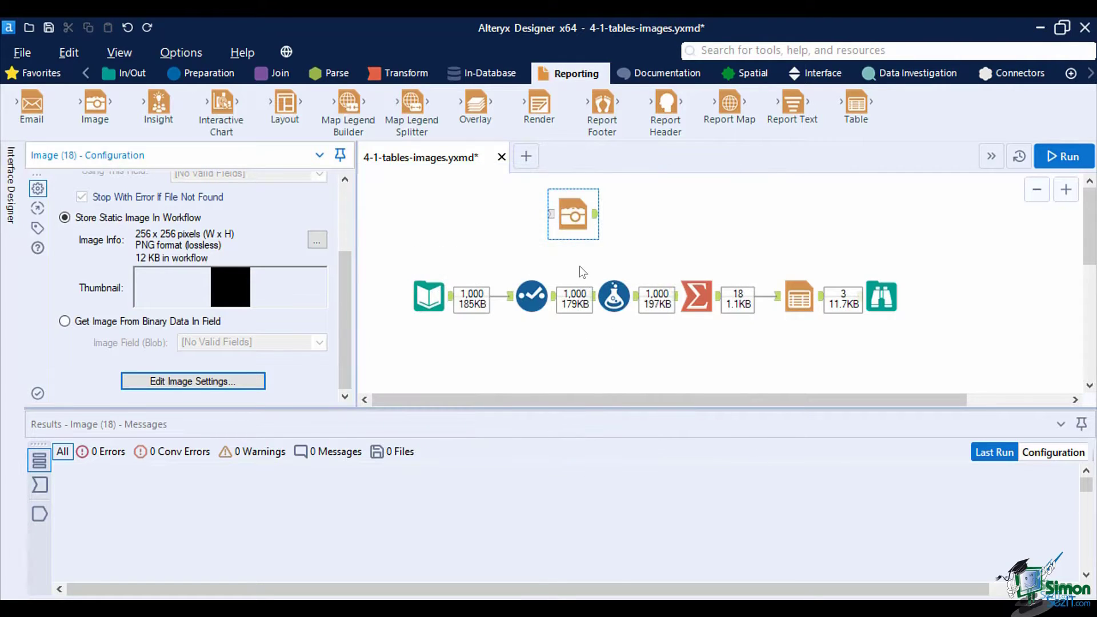
Step: Attach a Browse tool after the Image tool, run the workflow, and view the cart image output
{"action": "left_click", "coordinate": [581, 225]}
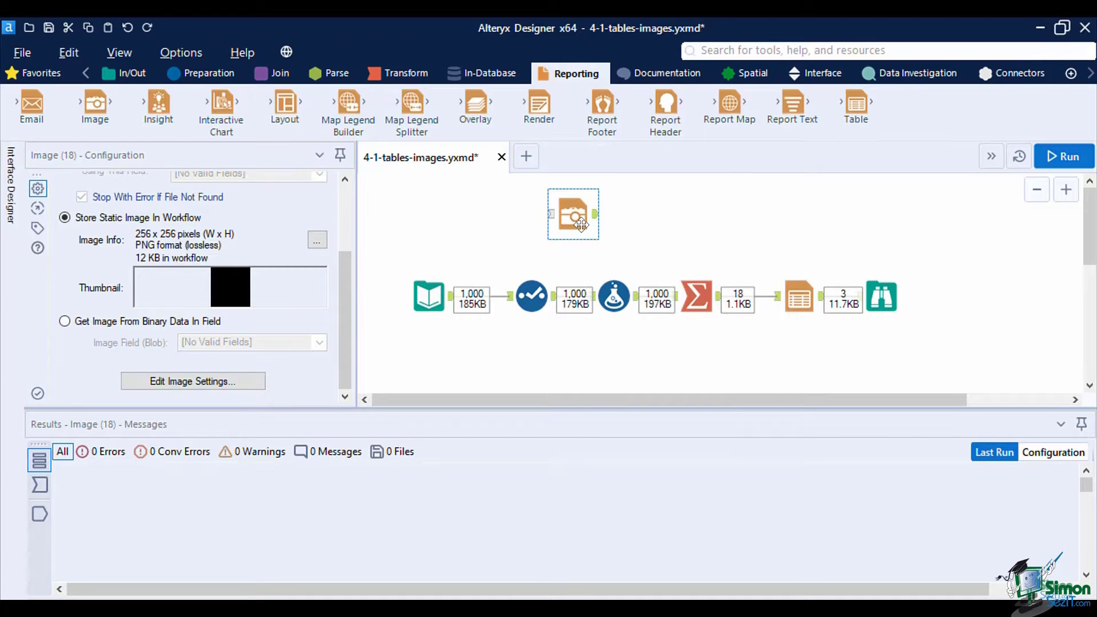
{"action": "key", "text": "ctrl+shift+b"}
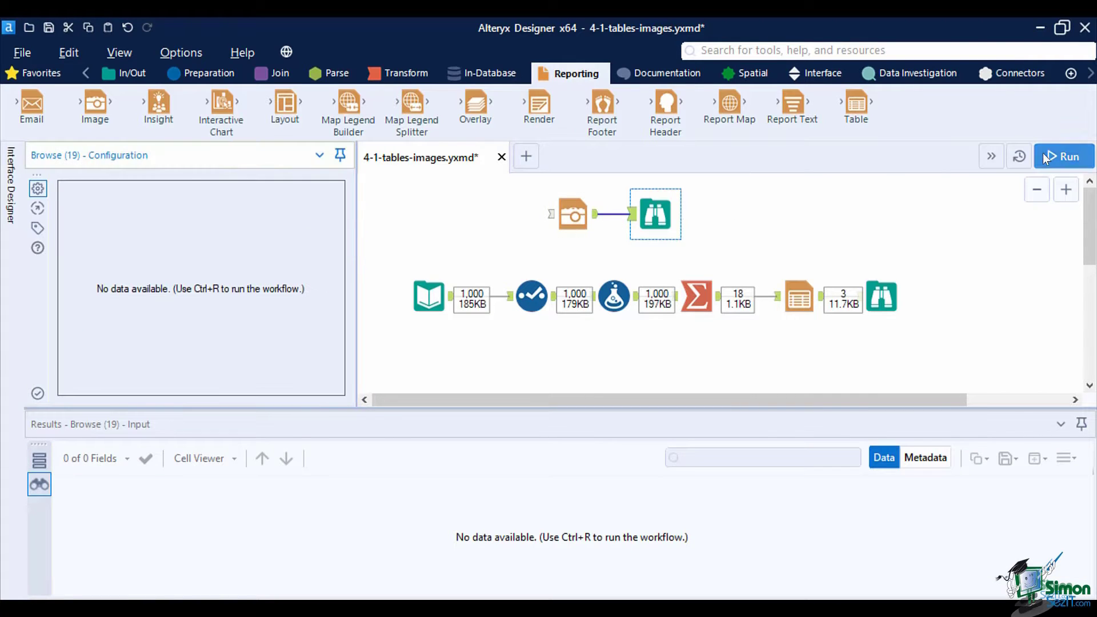
{"action": "left_click", "coordinate": [1043, 153]}
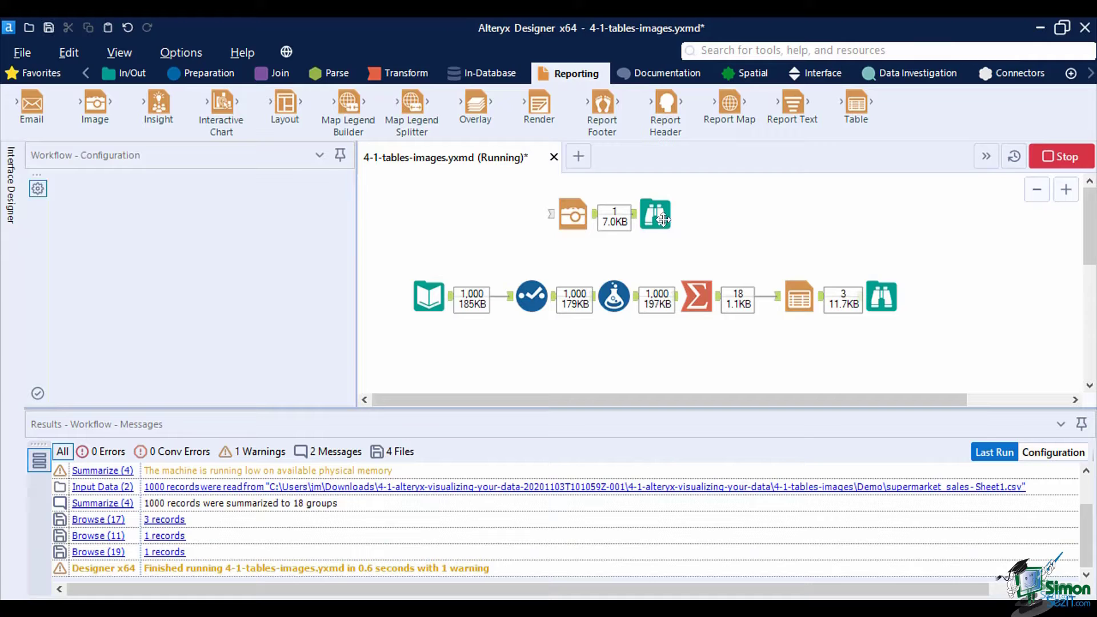
{"action": "left_click", "coordinate": [657, 217]}
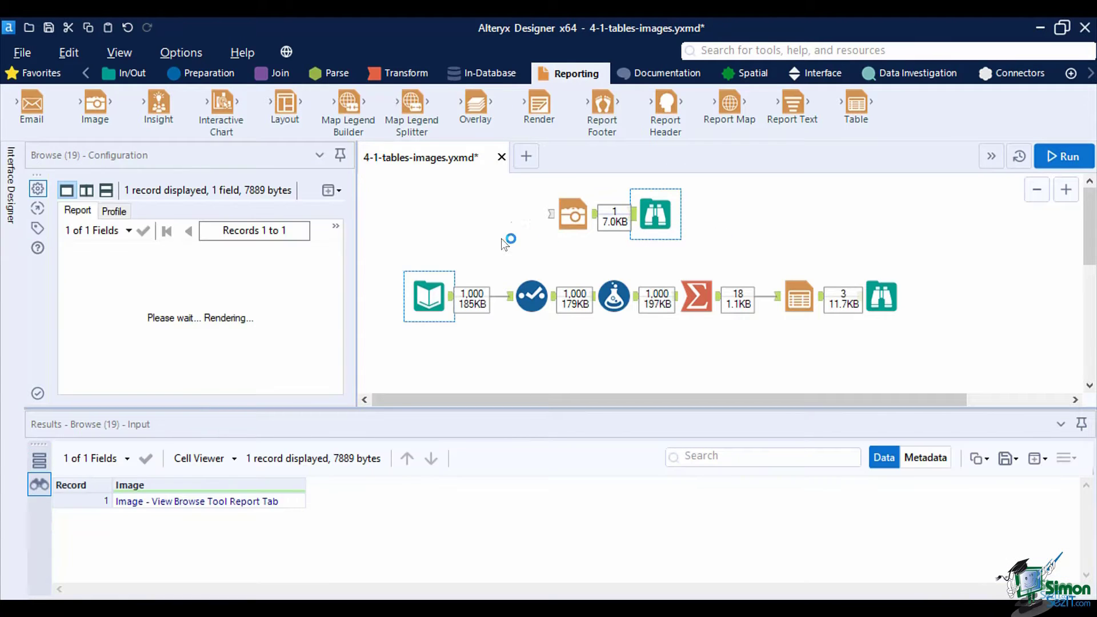